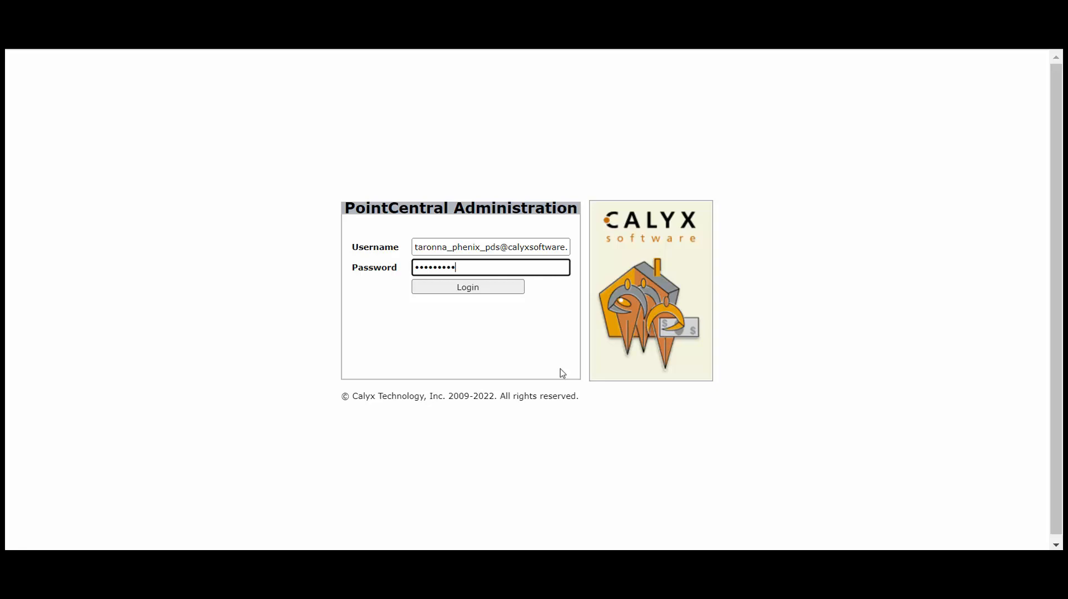
# Sign in to PointCentral Administration with the entered administrator credentials
pyautogui.press('Return')
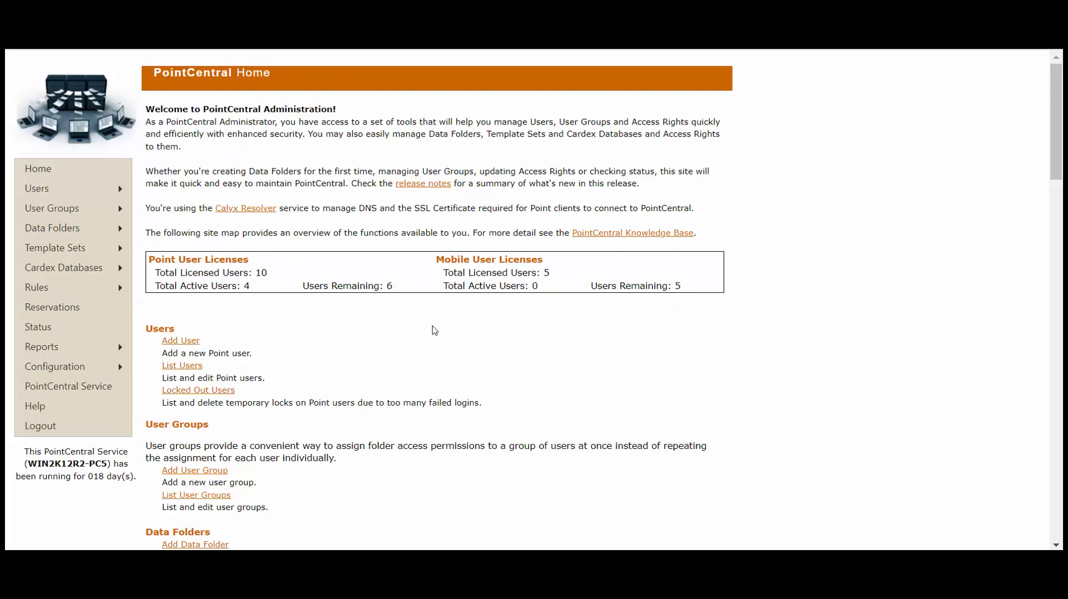
# Review the Home page's license summary and site map, then return to the top
pyautogui.scroll(-10, 757, 350)
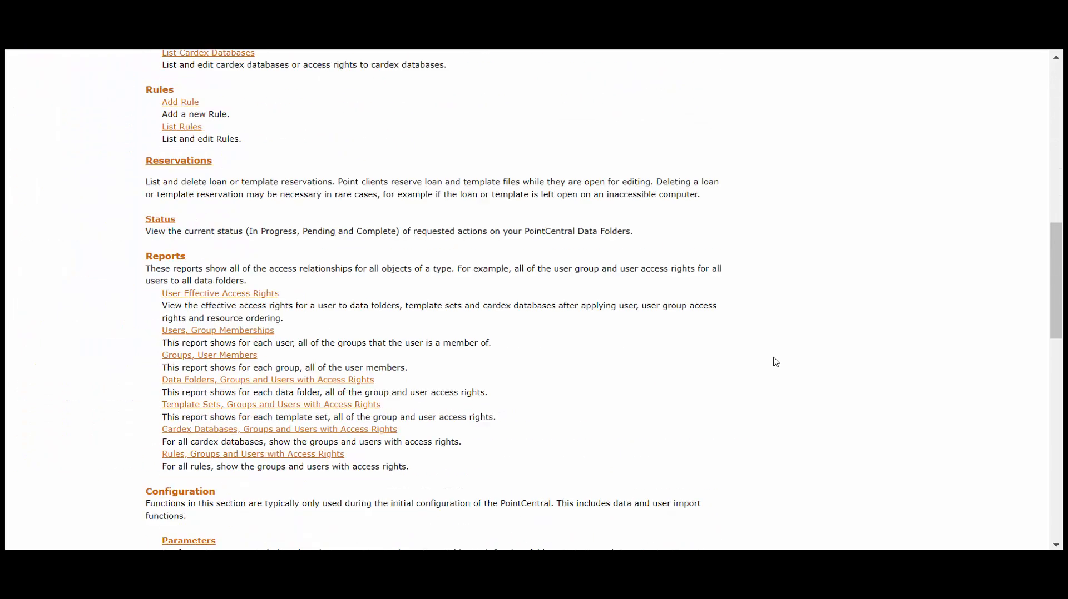
pyautogui.scroll(-12, 776, 362)
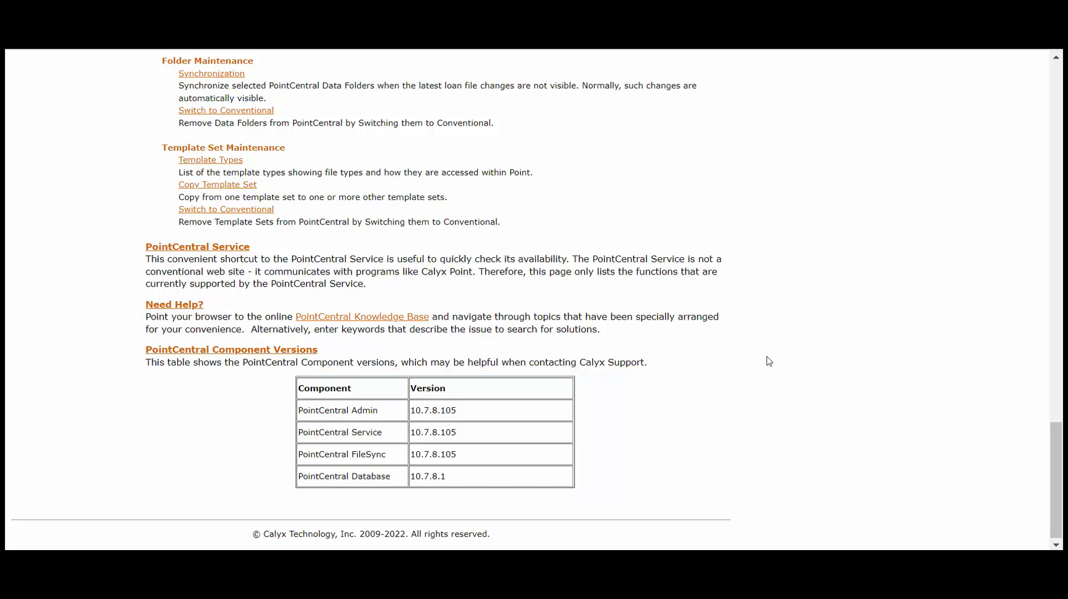
pyautogui.scroll(5, 770, 361)
pyautogui.scroll(15, 770, 361)
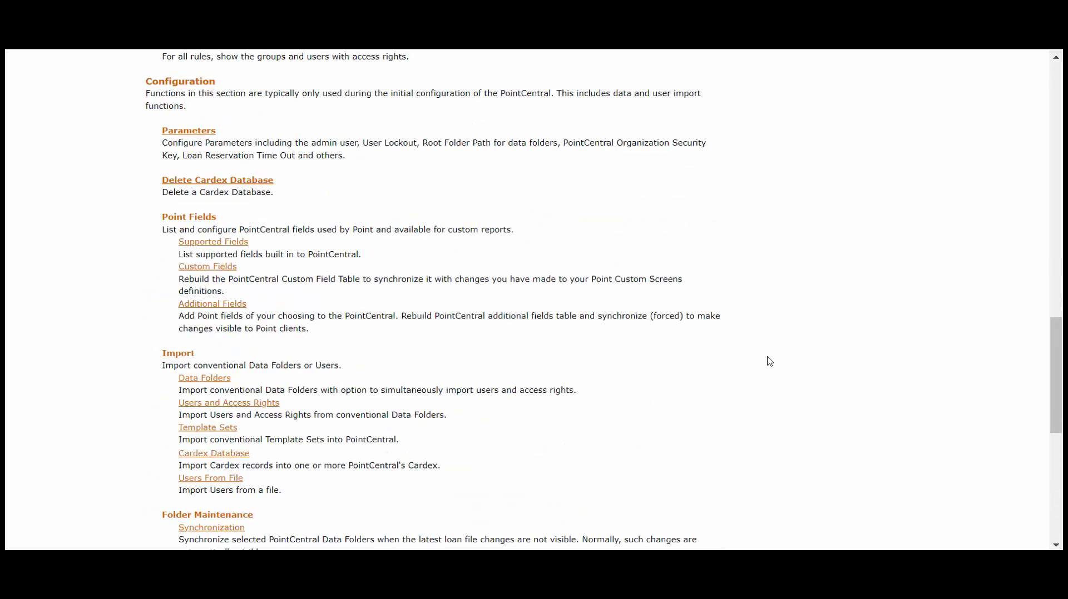
pyautogui.scroll(3, 777, 359)
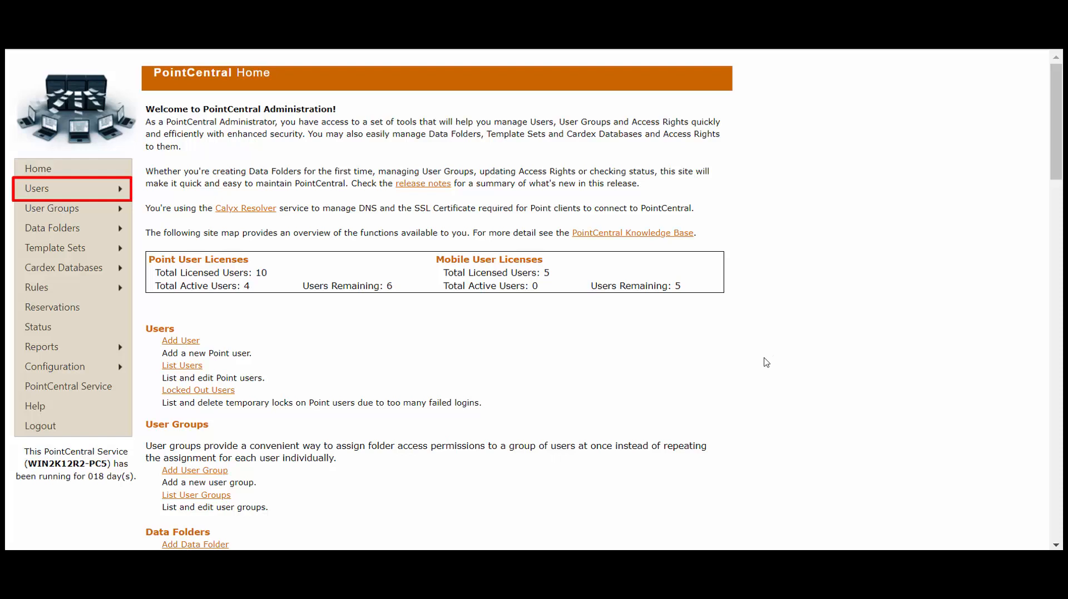
pyautogui.moveTo(107, 194)
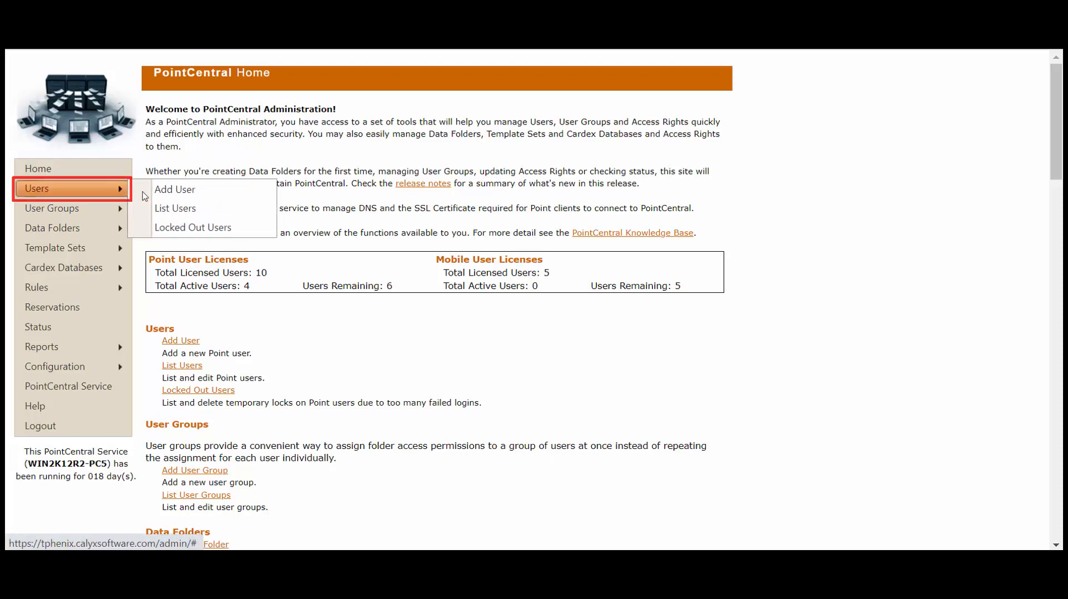
# Start a new user, entering the user's full name and their e-mail address as User ID
pyautogui.click(241, 193)
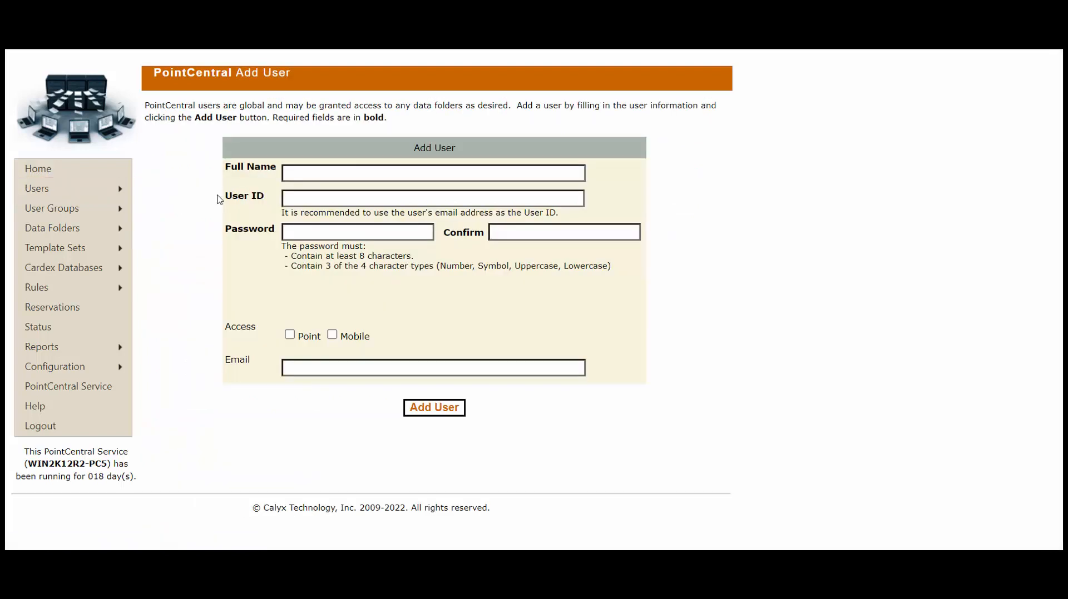
pyautogui.click(311, 172)
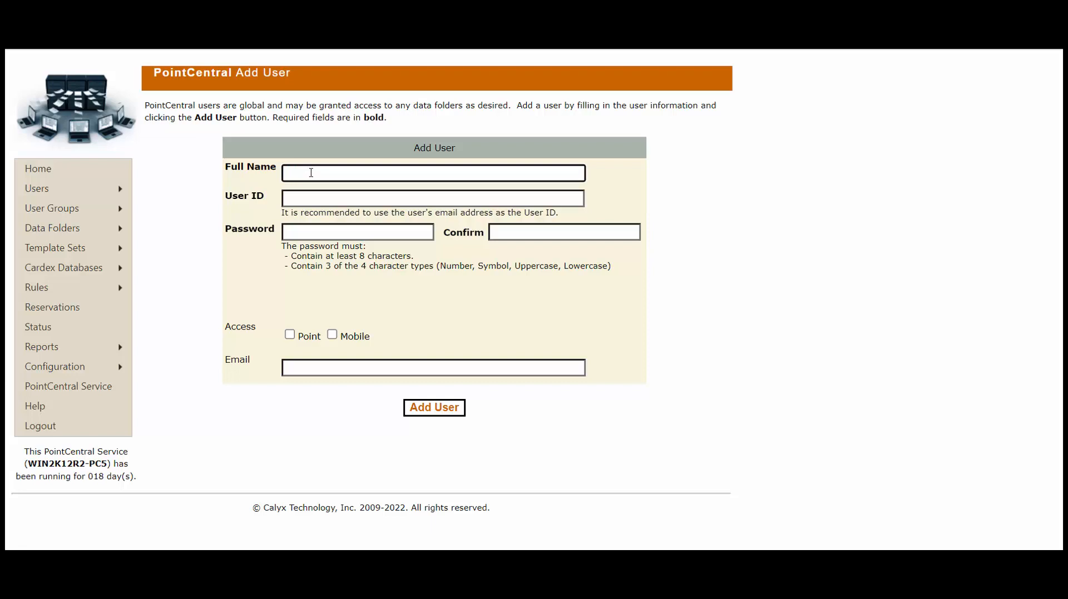
pyautogui.write('Sally Sample')
pyautogui.click(305, 200)
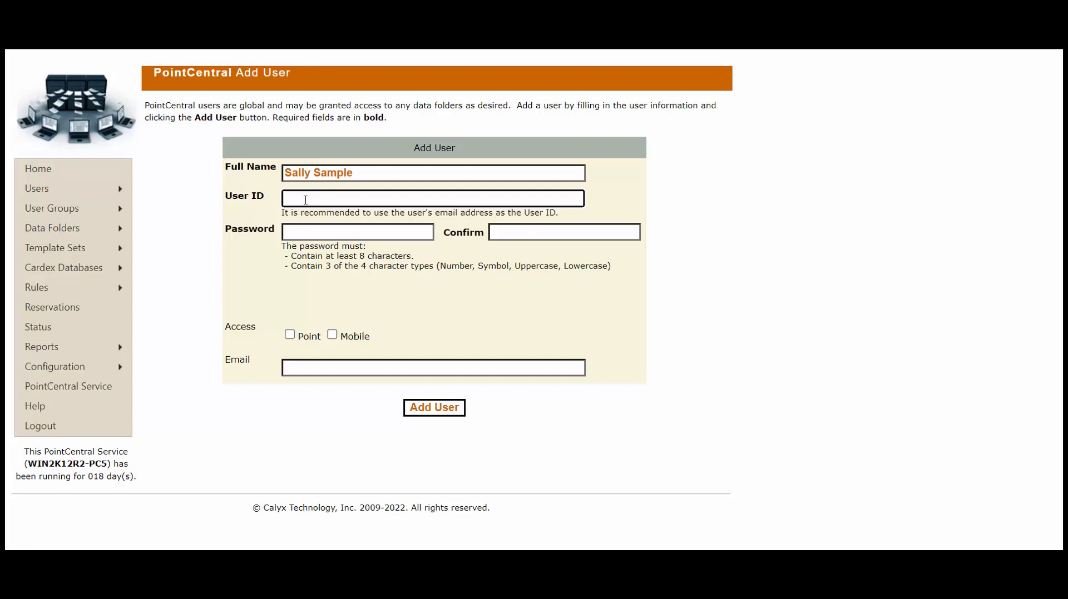
pyautogui.click(306, 231)
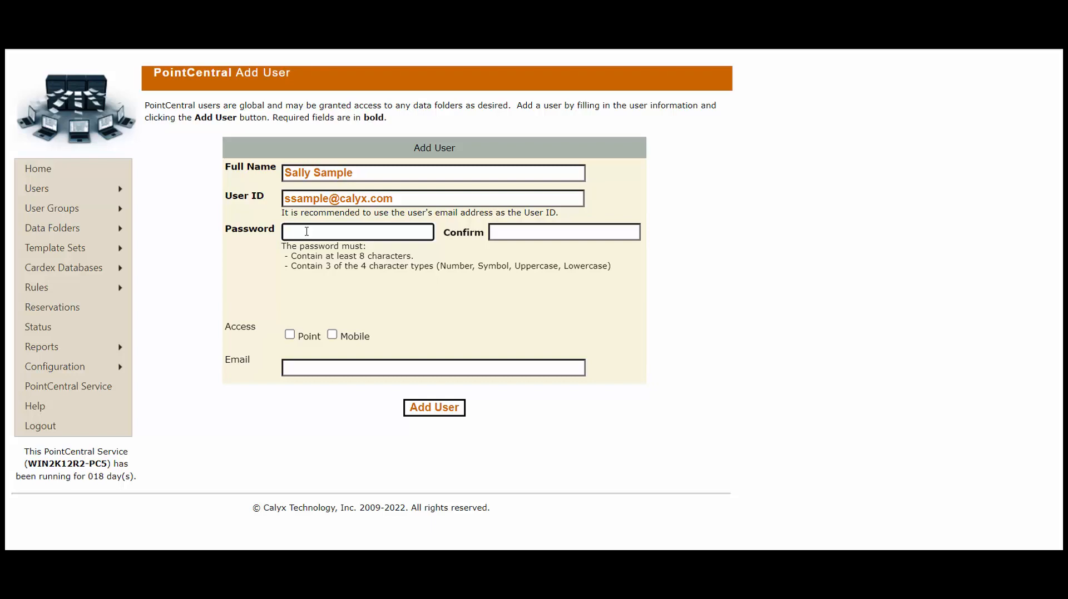
# Enter and confirm the new user's password, enable Point access, and create the account
pyautogui.write('*********')
pyautogui.press('Tab')
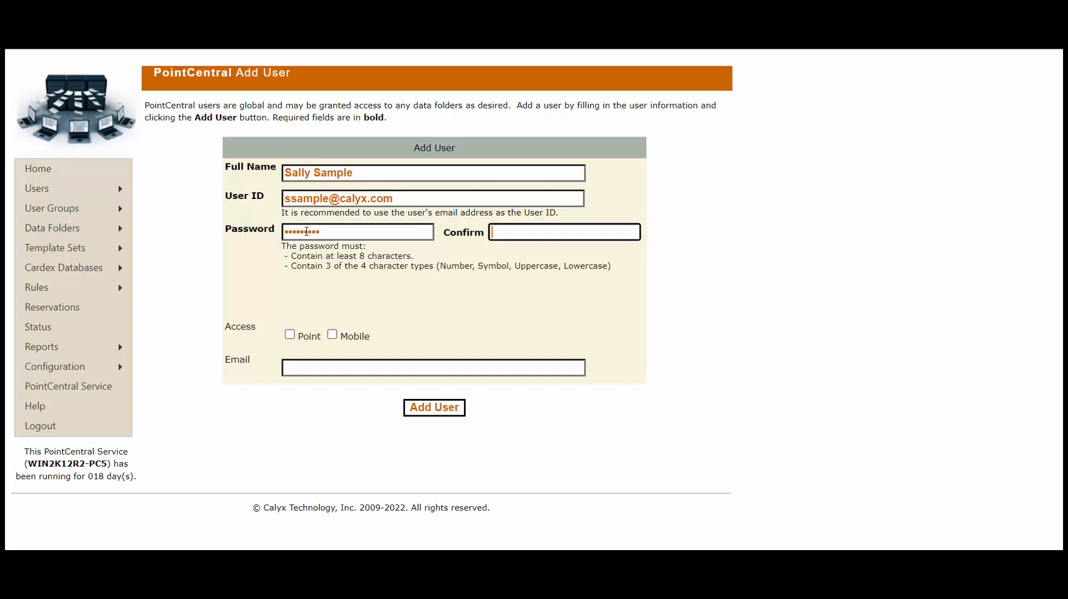
pyautogui.write('*********')
pyautogui.click(290, 337)
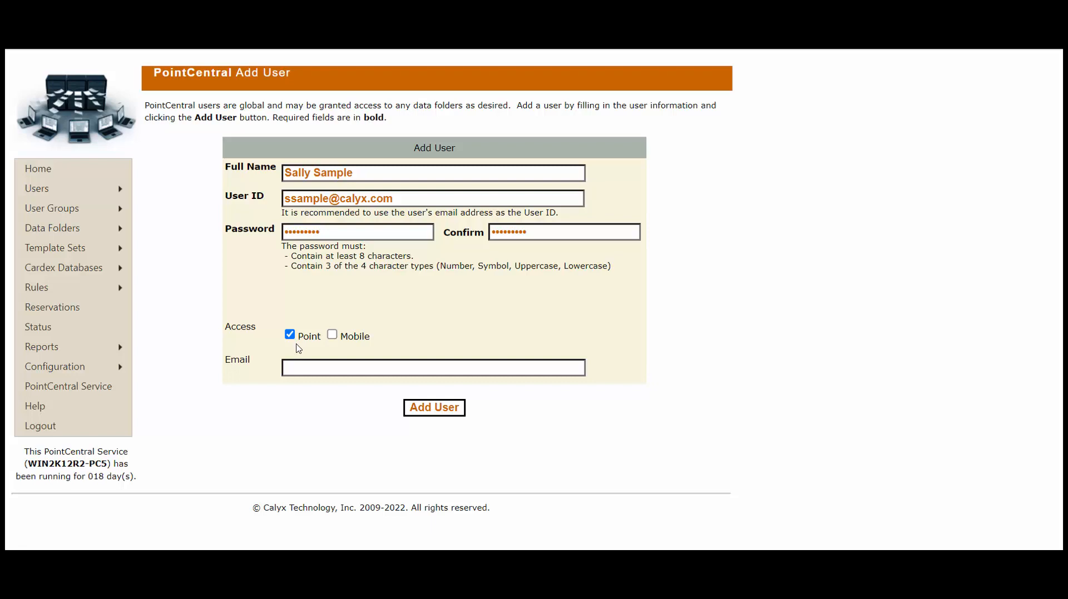
pyautogui.click(449, 412)
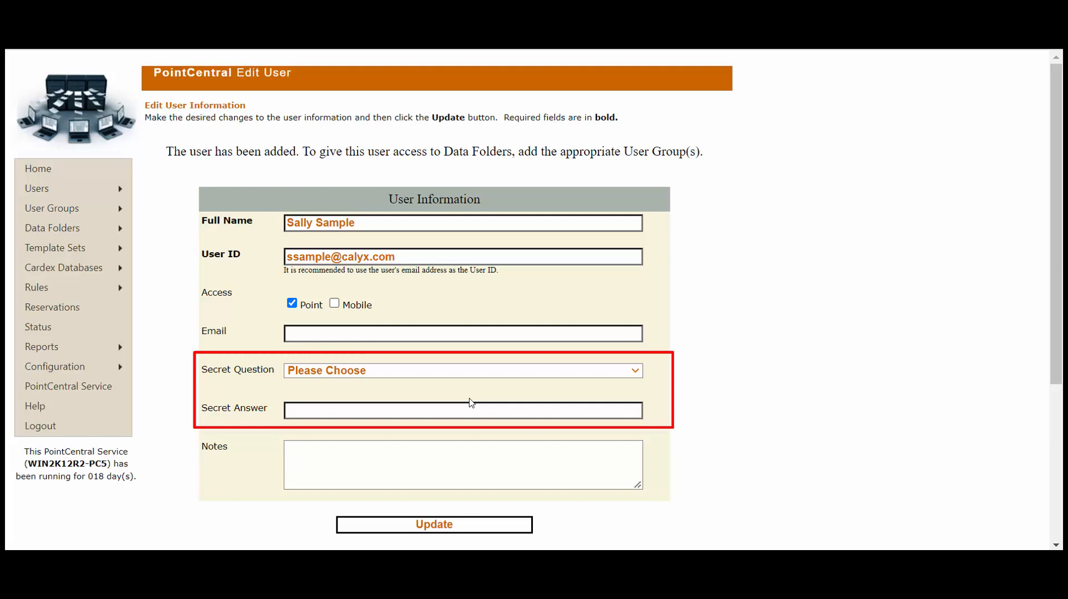
# Review the secret question choices and close the list without selecting one
pyautogui.click(479, 373)
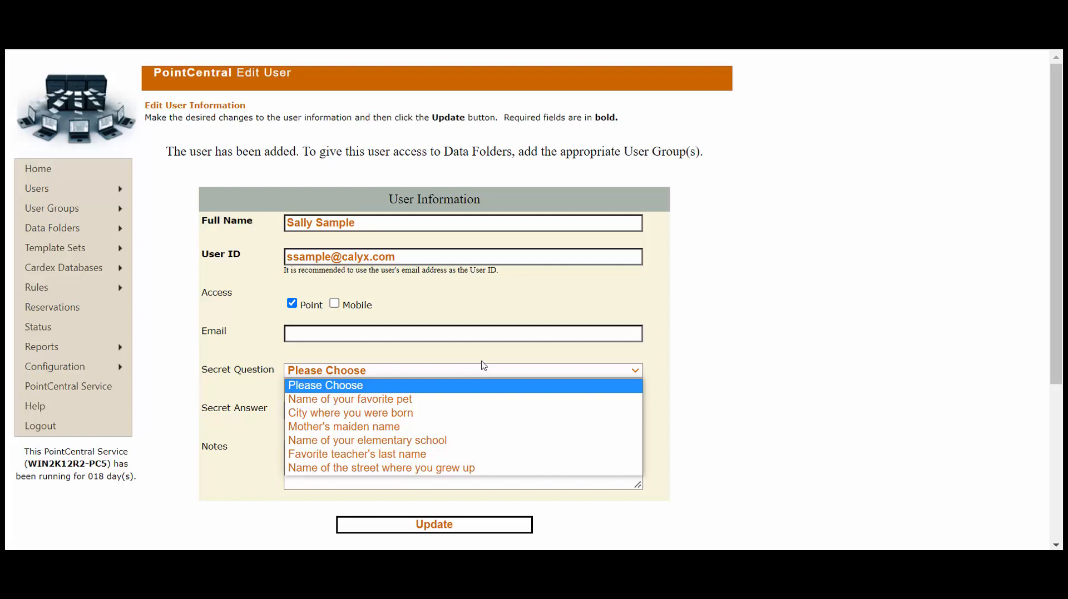
pyautogui.click(484, 367)
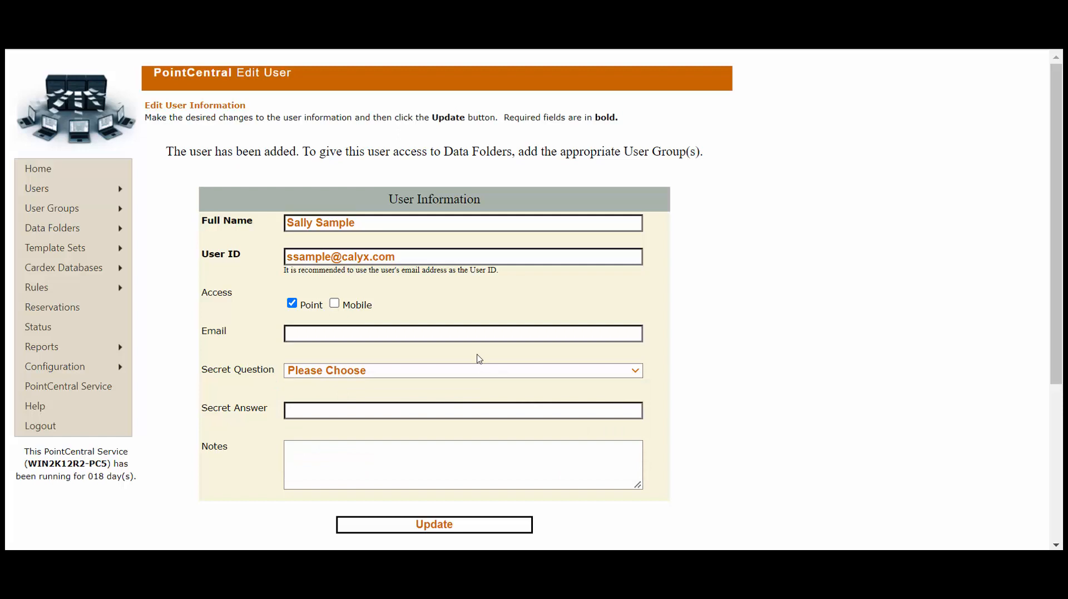
pyautogui.moveTo(89, 191)
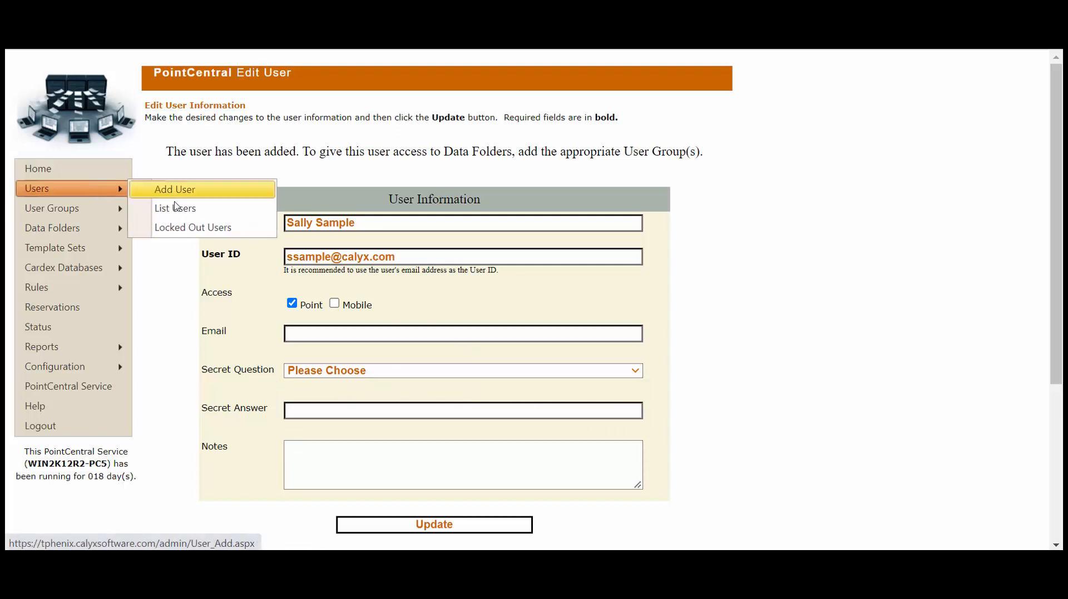
# Show List Users to confirm the new account appears with Point access on and Mobile off
pyautogui.click(213, 210)
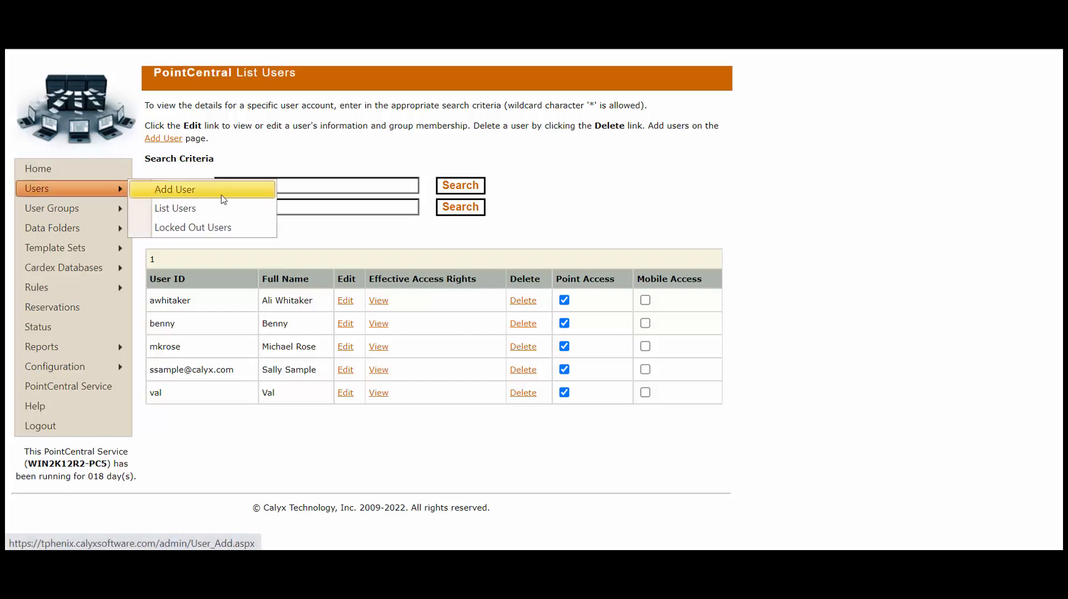
# Check the Locked Out Users page, which reports no locked-out accounts
pyautogui.click(247, 228)
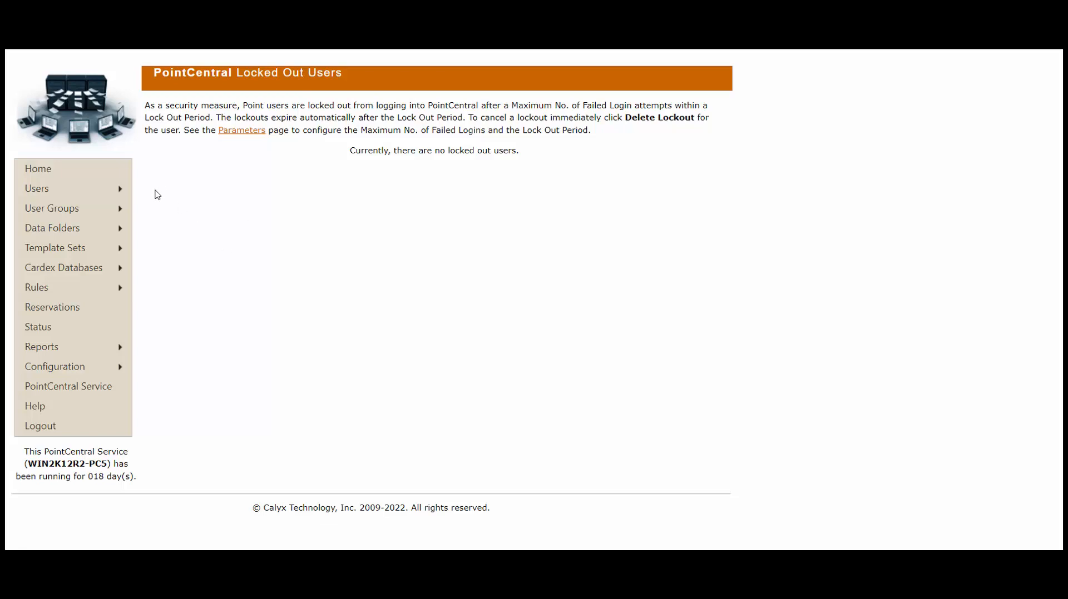
pyautogui.moveTo(124, 192)
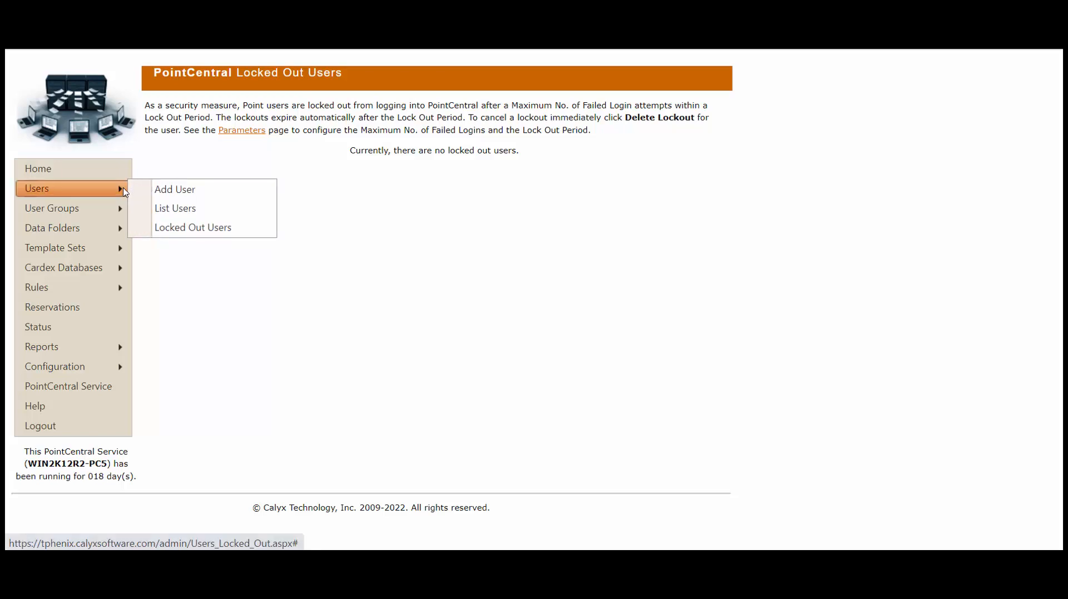
# Open the new user's Edit User page from List Users and review it, showing no group membership
pyautogui.click(222, 213)
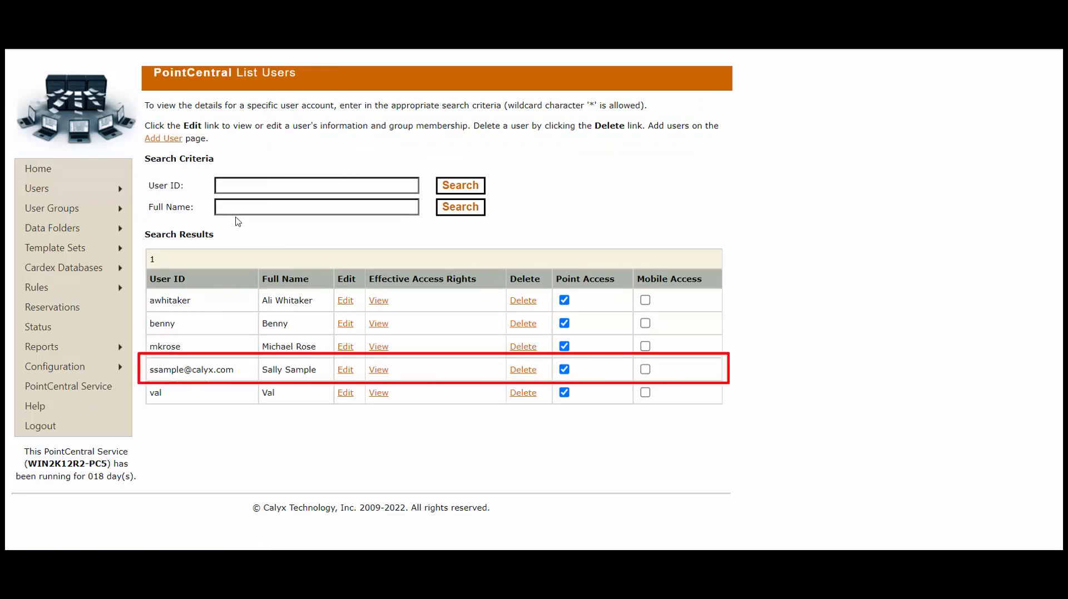
pyautogui.click(351, 375)
pyautogui.scroll(-3, 351, 373)
pyautogui.click(339, 373)
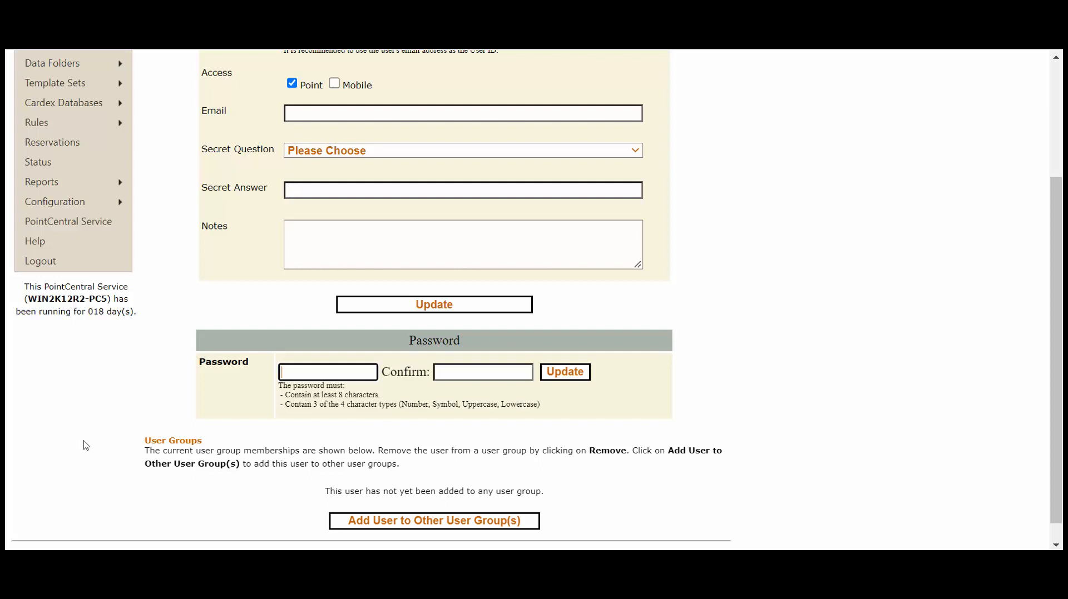
pyautogui.scroll(3, 85, 444)
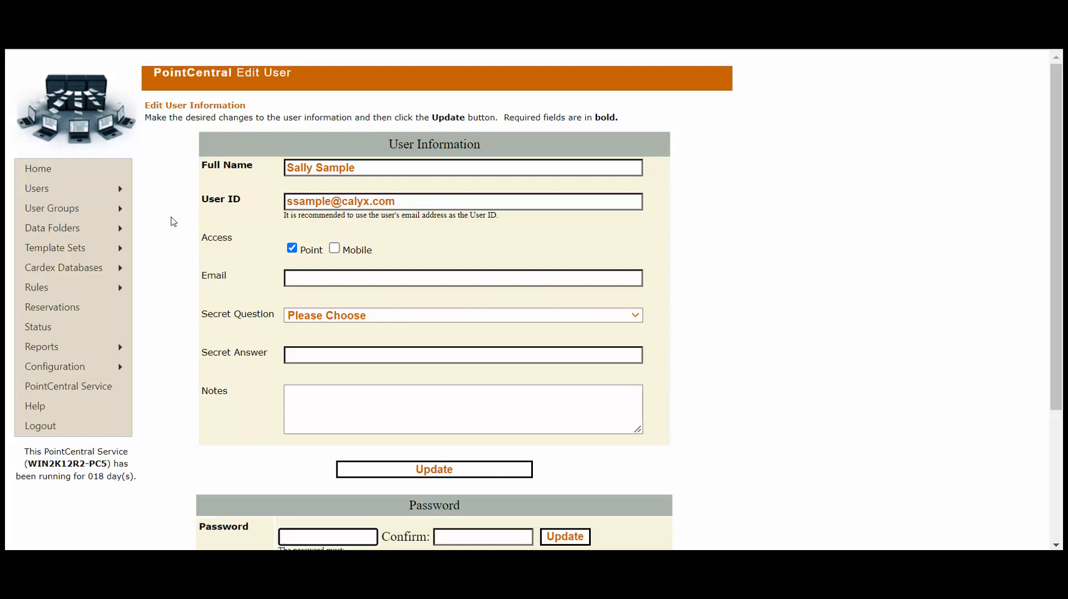
pyautogui.moveTo(128, 214)
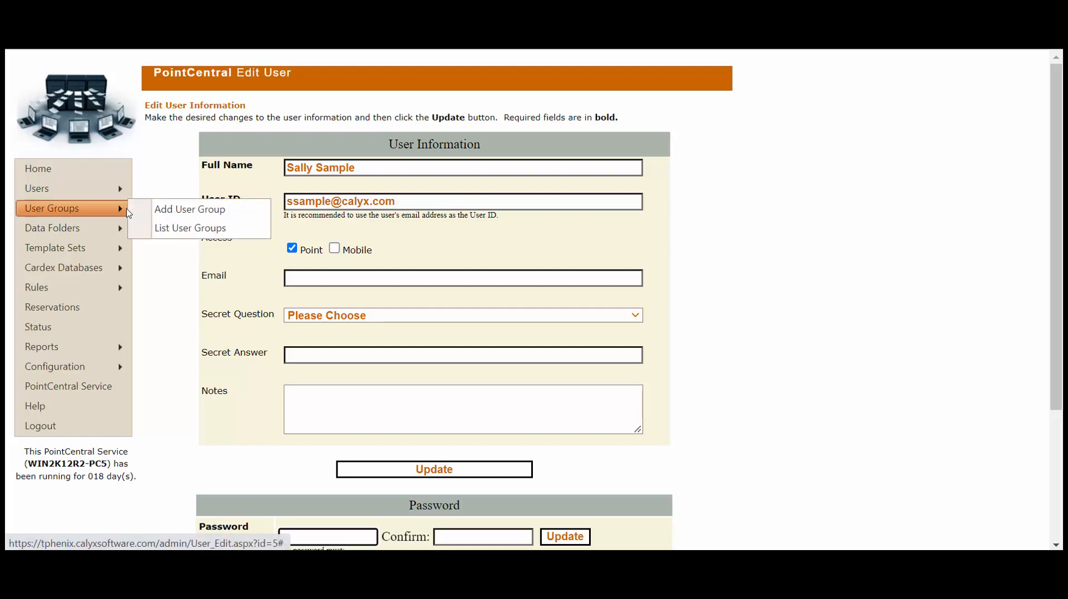
# Bring up the Add User Group form with the cursor in its empty Group Name field
pyautogui.click(248, 215)
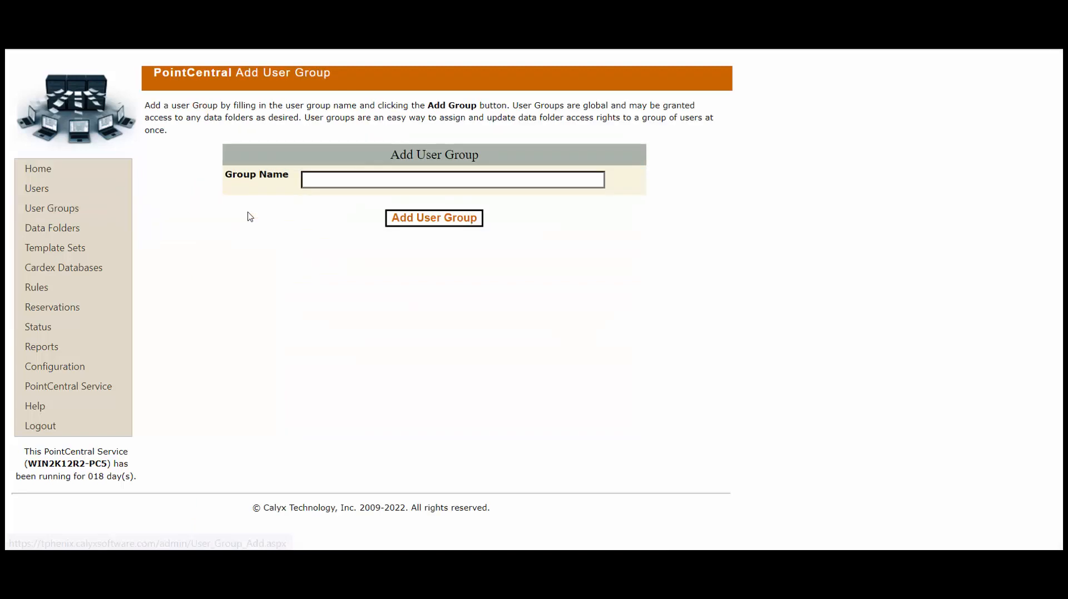
pyautogui.click(310, 184)
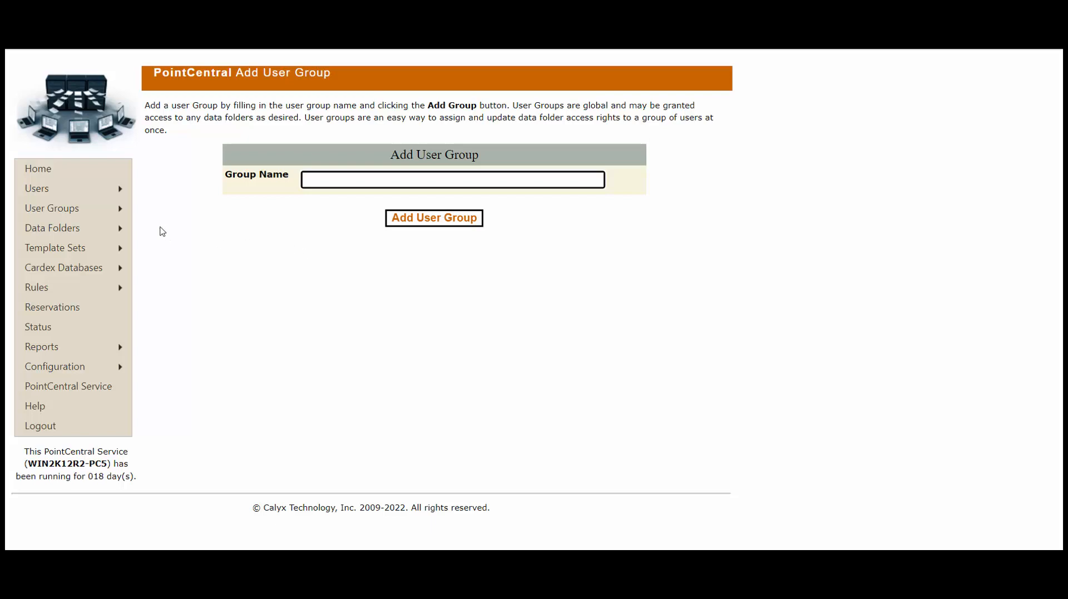
pyautogui.moveTo(121, 214)
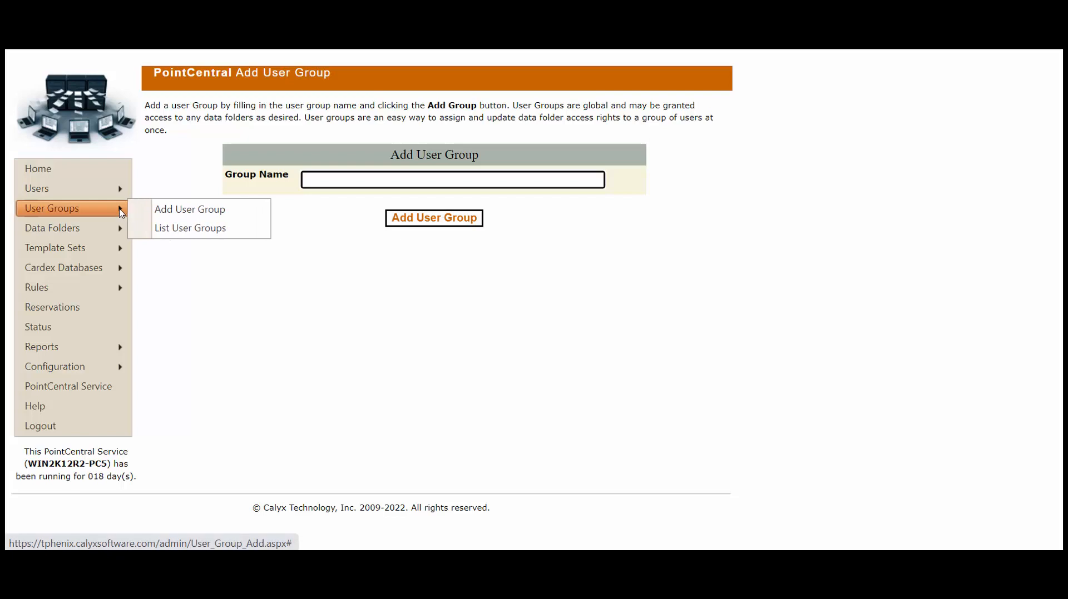
# Open the LO group's Edit User Group page from the list of user groups
pyautogui.click(238, 230)
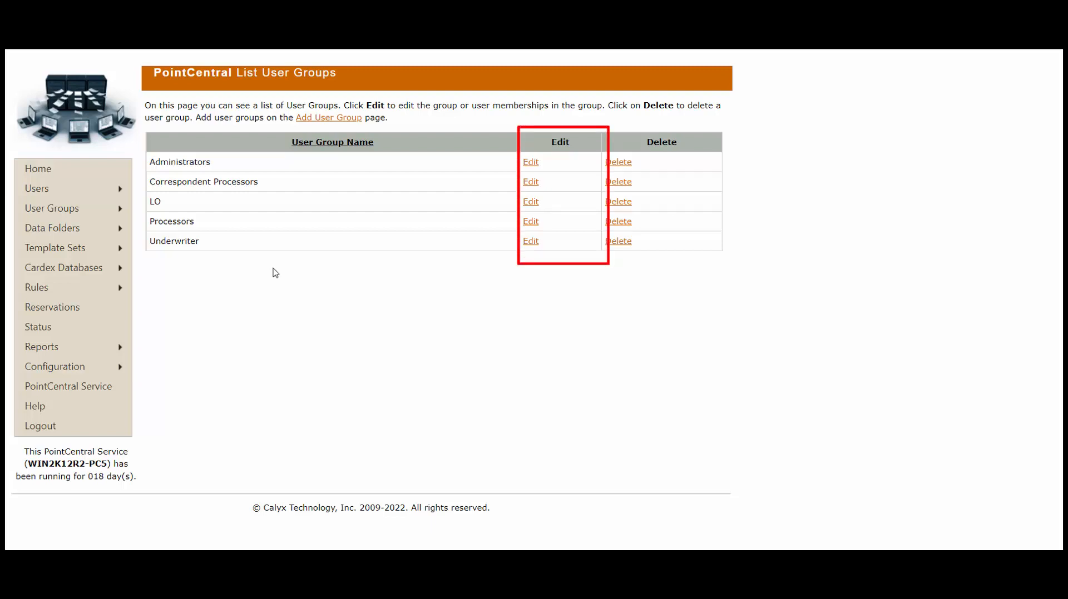
pyautogui.click(531, 202)
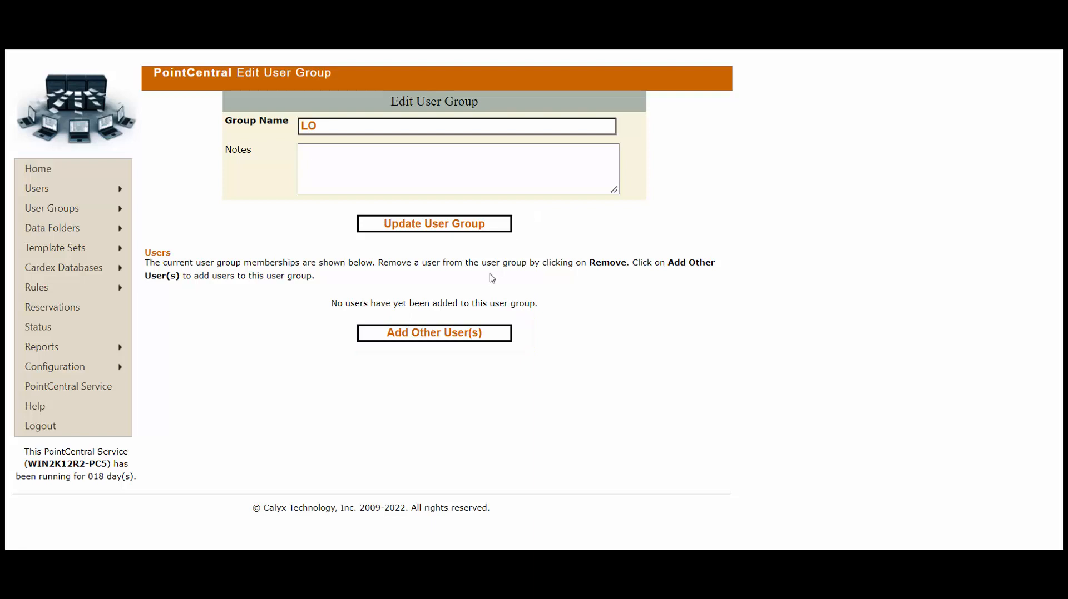
# Select the newly created user under Add Other User(s) and add them to the LO group
pyautogui.click(453, 337)
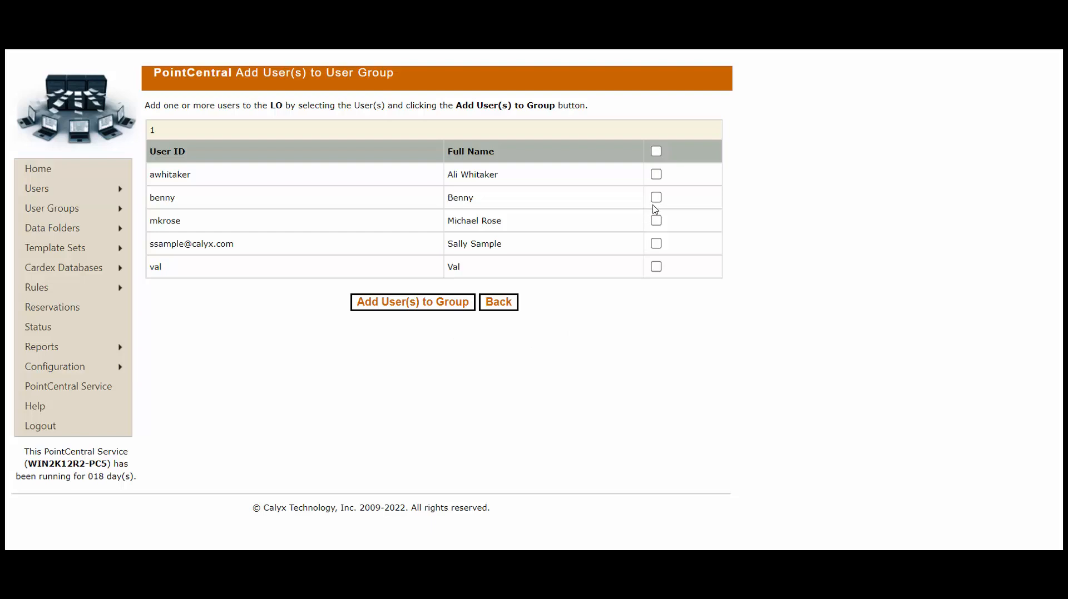
pyautogui.click(656, 245)
pyautogui.click(423, 307)
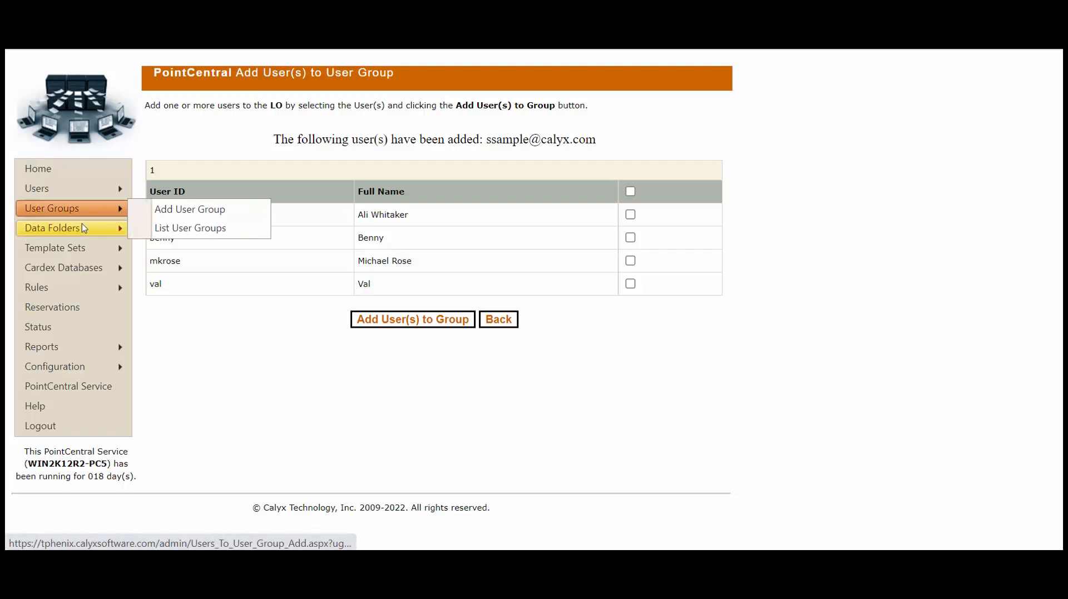
# Open the list of data folders from the Data Folders menu
pyautogui.moveTo(96, 227)
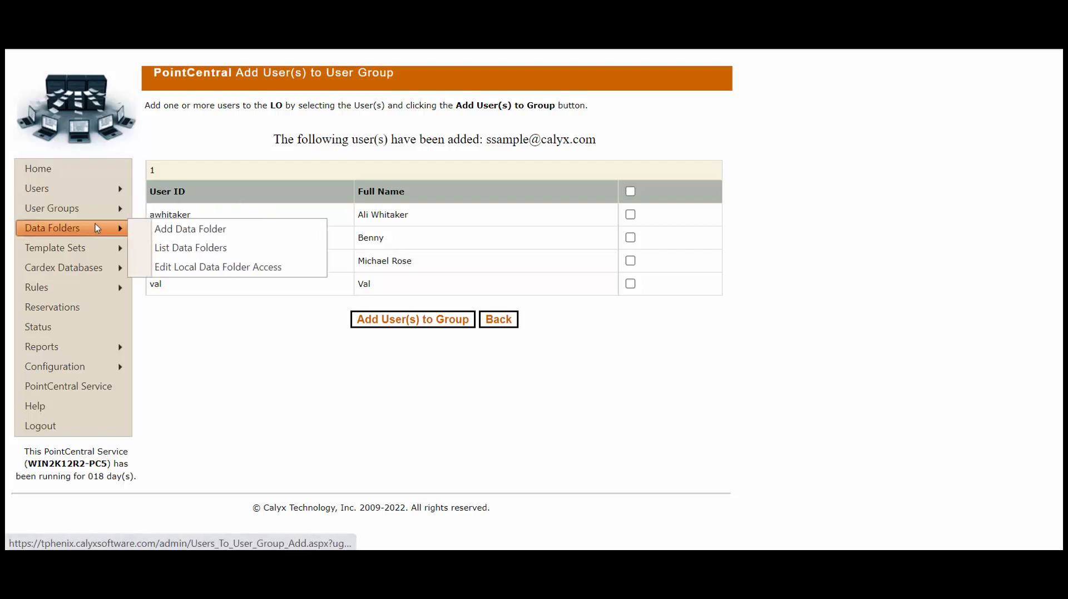
pyautogui.click(253, 249)
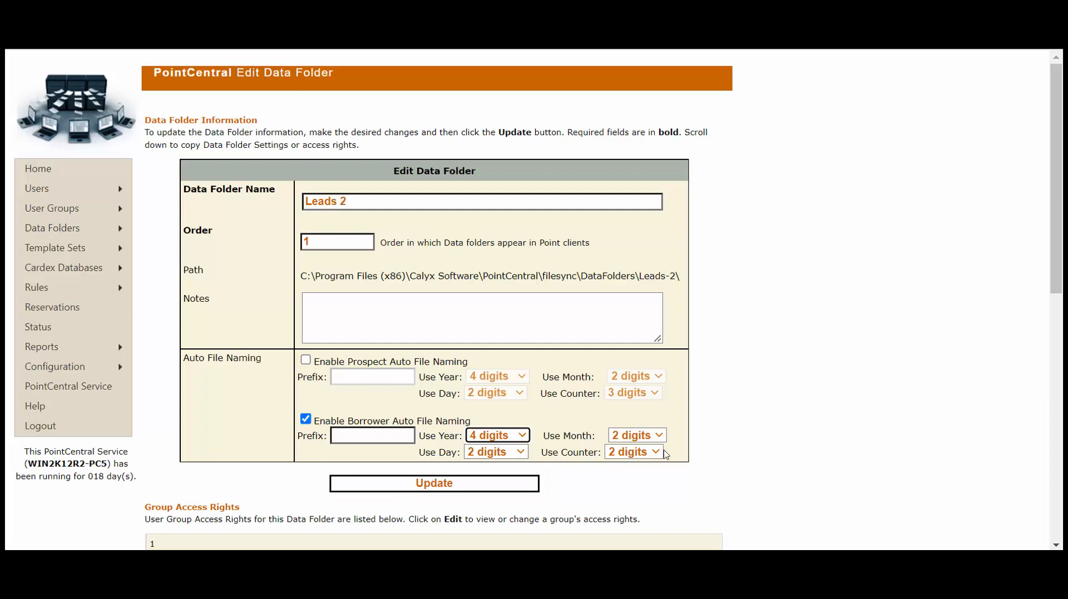
pyautogui.scroll(-3, 744, 469)
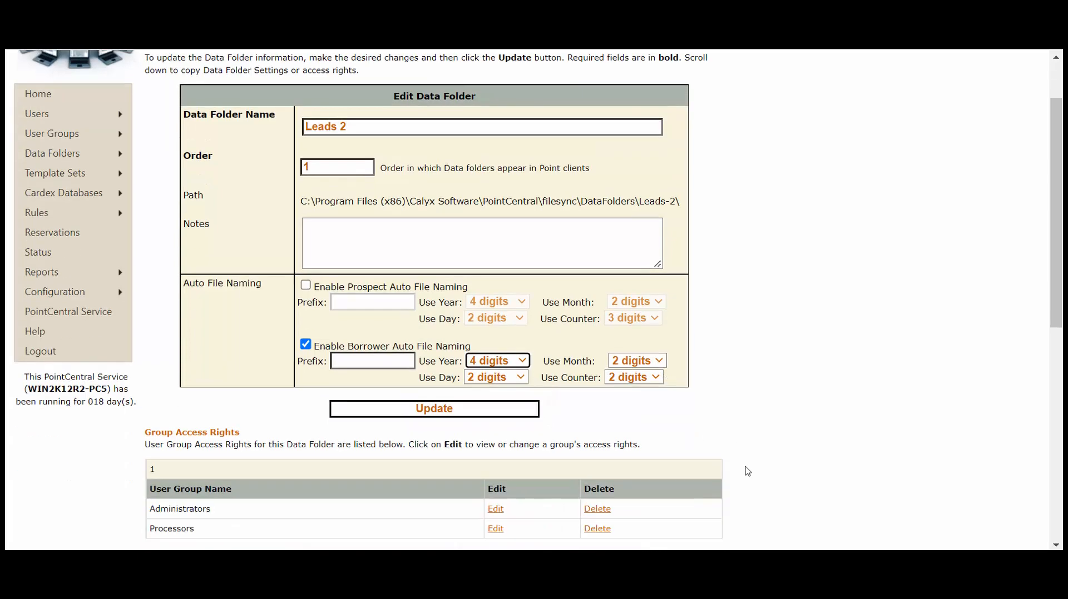
pyautogui.scroll(-3, 748, 472)
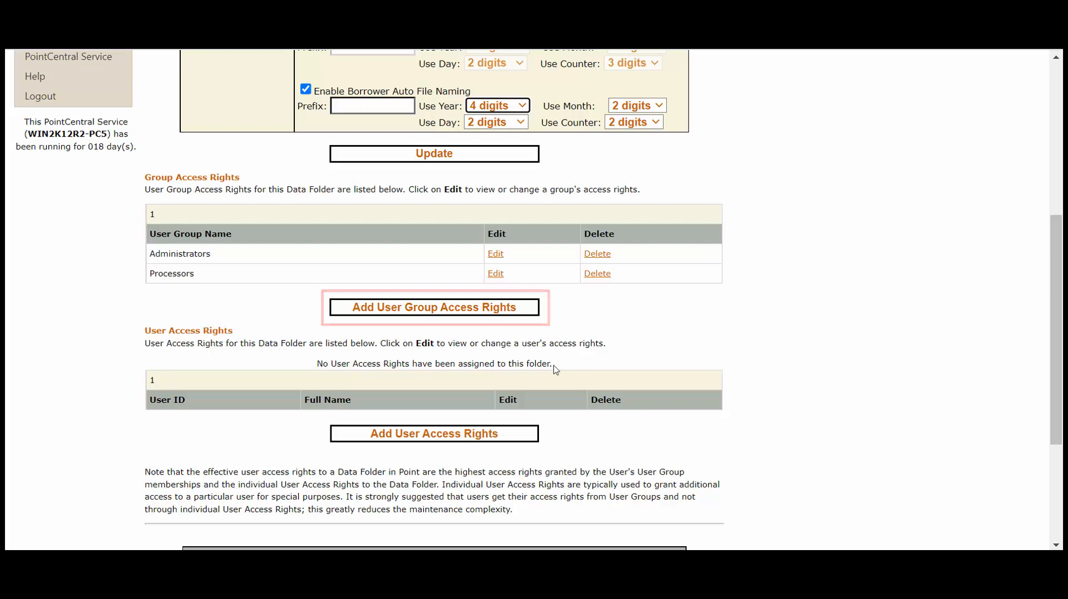
# Add LO group access rights, limiting Loan View to originator/processor and other users' loans
pyautogui.click(458, 309)
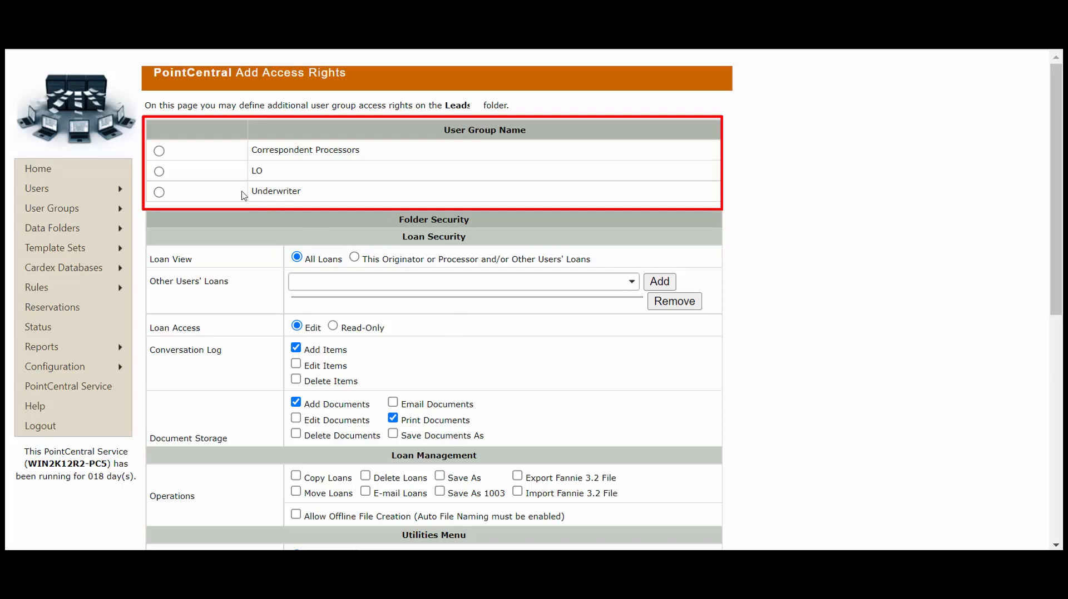
pyautogui.click(160, 172)
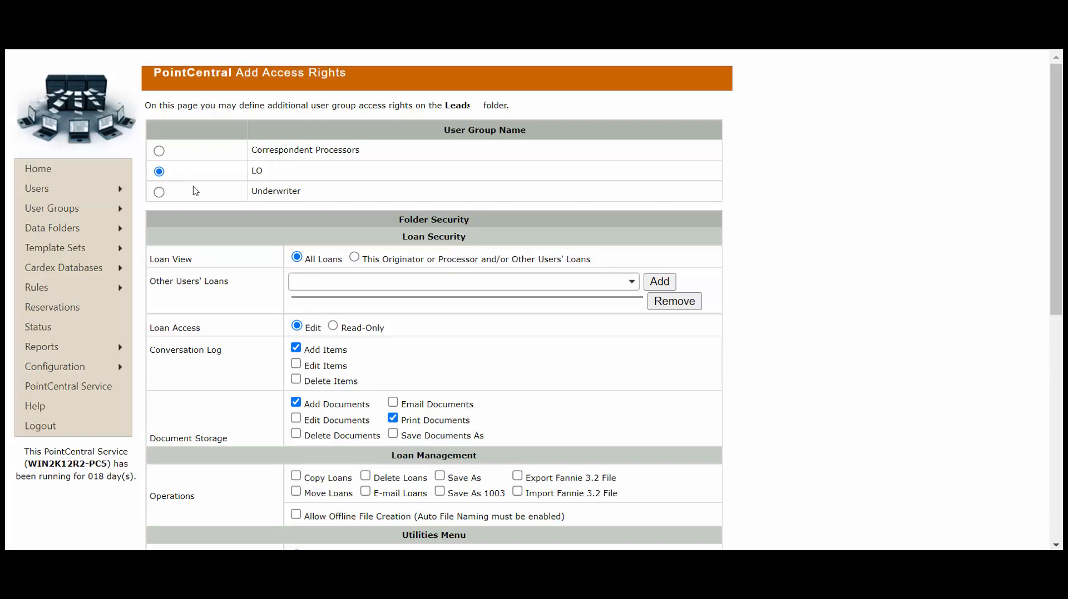
pyautogui.click(355, 259)
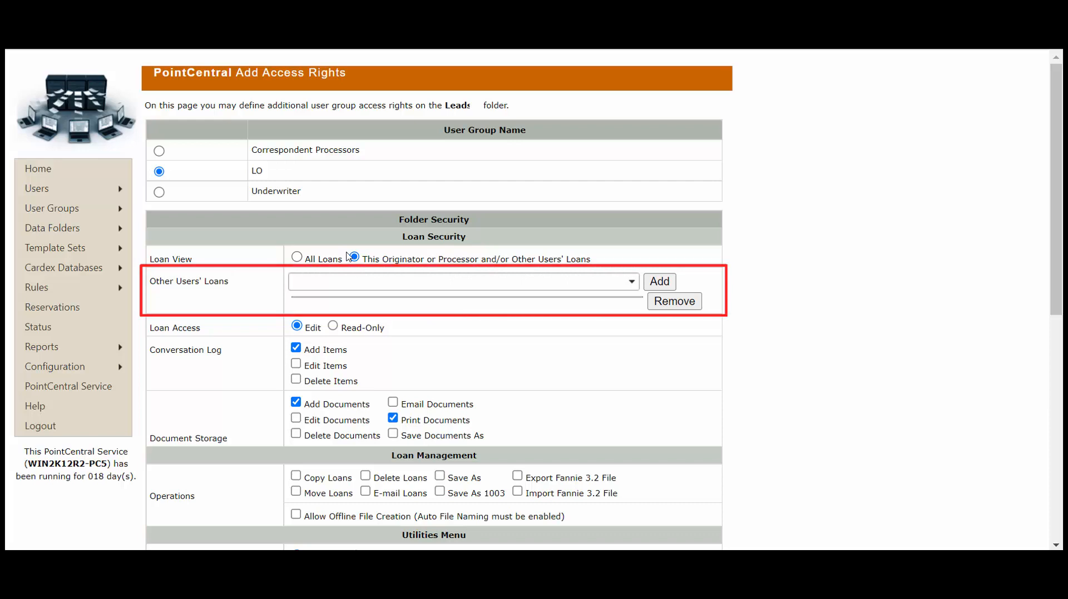
# Add another user to the LO group's Other Users' Loans list
pyautogui.click(632, 283)
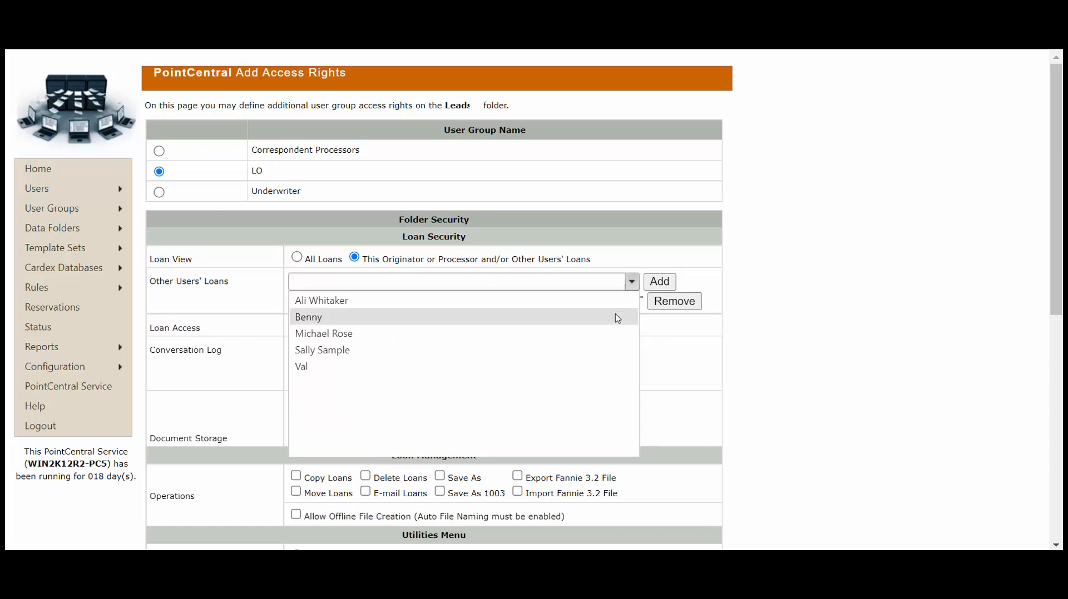
pyautogui.click(616, 317)
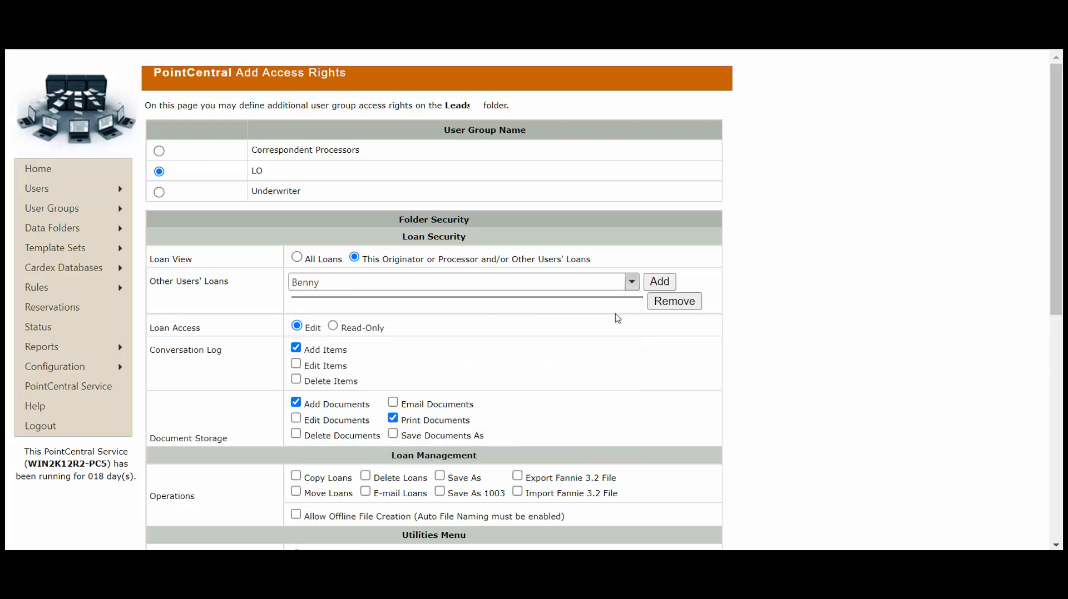
pyautogui.click(661, 283)
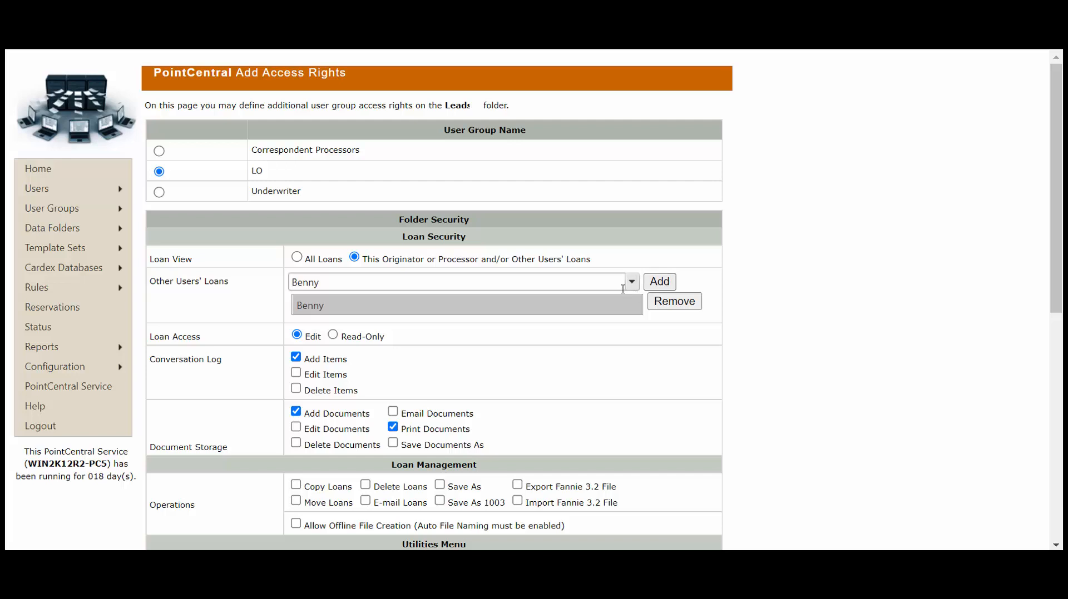
# Allow the LO group to edit, email and save-as documents
pyautogui.click(296, 428)
pyautogui.click(393, 412)
pyautogui.click(393, 444)
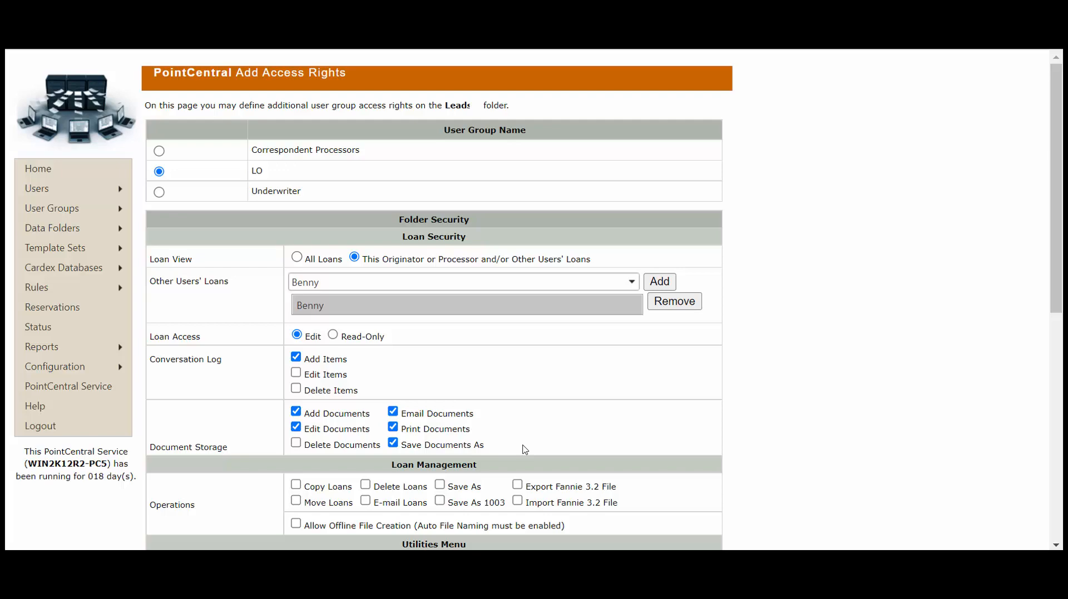
pyautogui.scroll(-7, 684, 448)
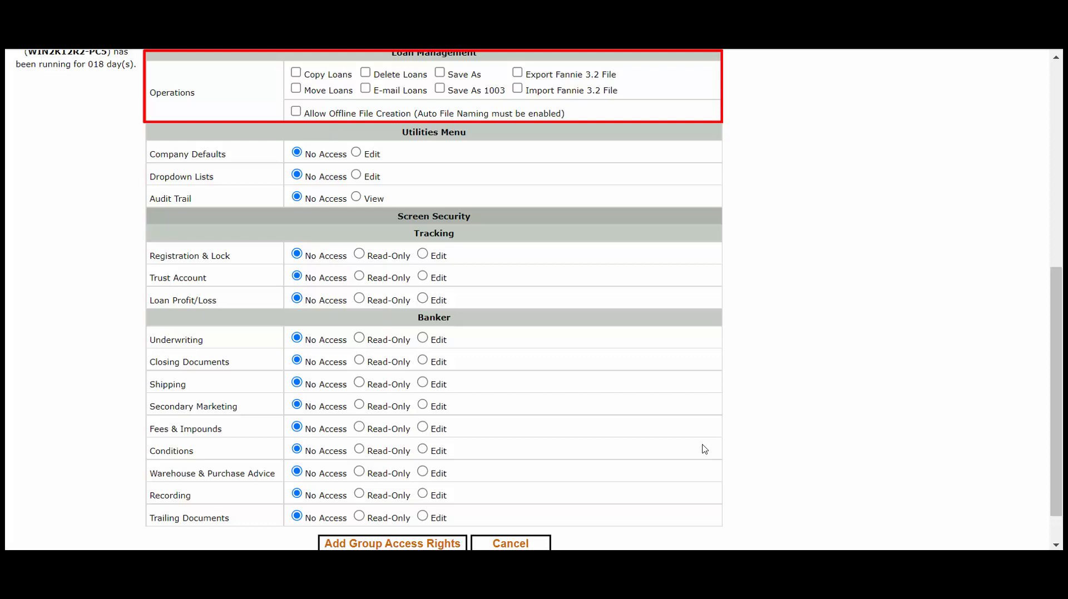
# Grant LO copy, move, e-mail, Save As, save as 1003 and Fannie 3.2 import/export, then save
pyautogui.click(296, 73)
pyautogui.click(306, 90)
pyautogui.click(365, 89)
pyautogui.click(439, 72)
pyautogui.click(439, 88)
pyautogui.click(517, 72)
pyautogui.click(517, 88)
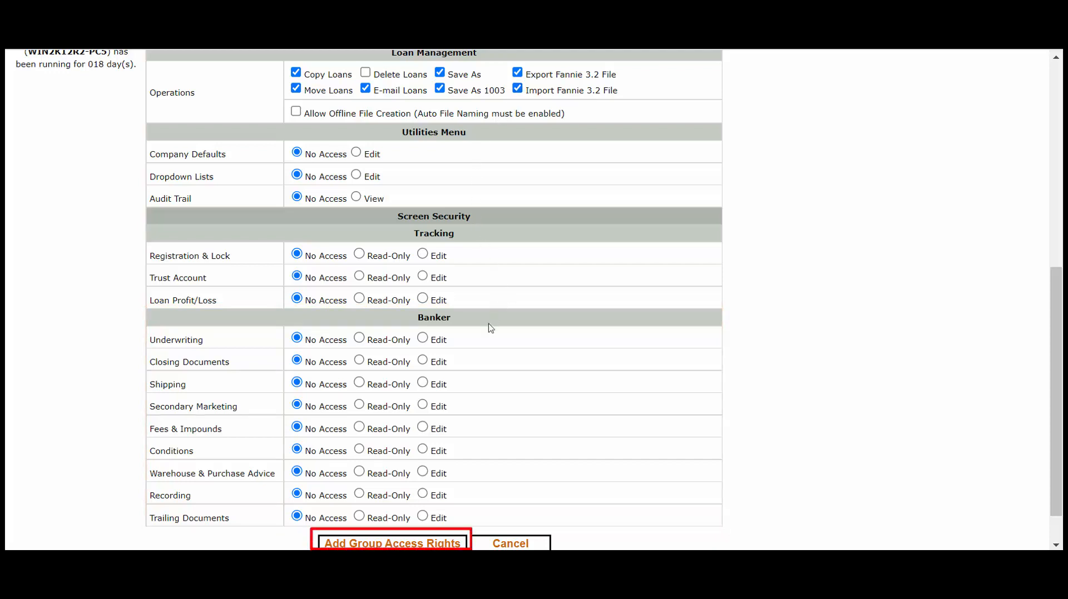
pyautogui.click(398, 546)
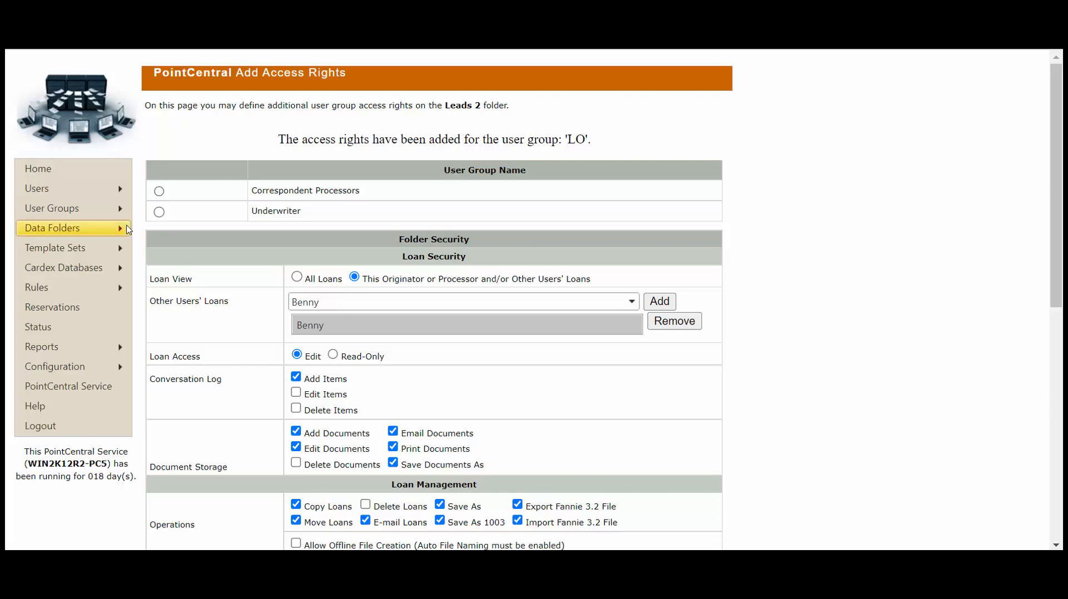
# Show the Data Folders submenu in the left navigation
pyautogui.moveTo(129, 229)
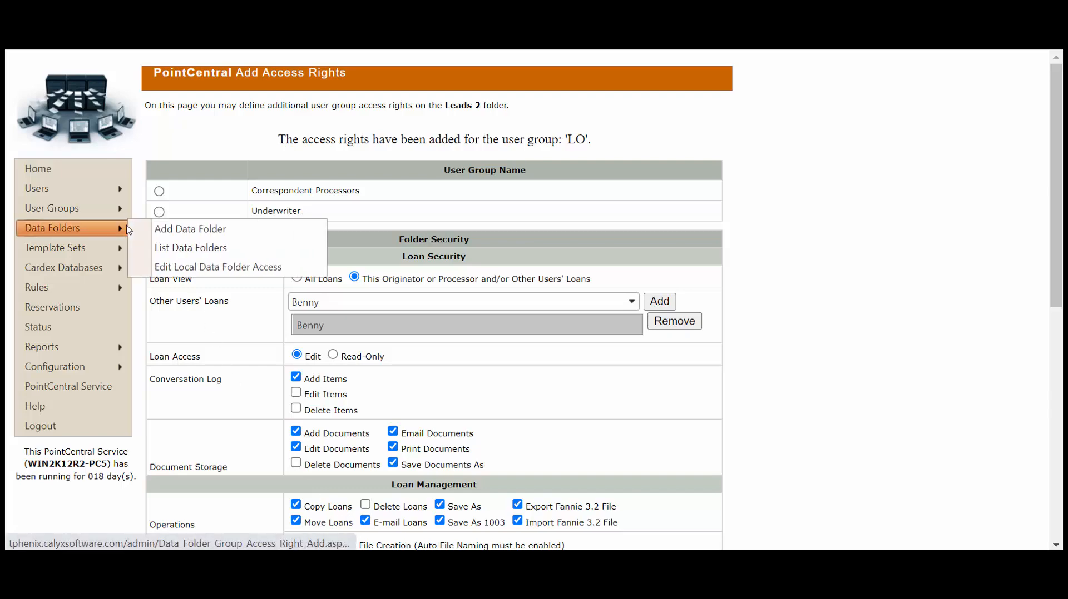
# Edit the Leads folder from List Data Folders and start adding individual user access rights
pyautogui.click(190, 249)
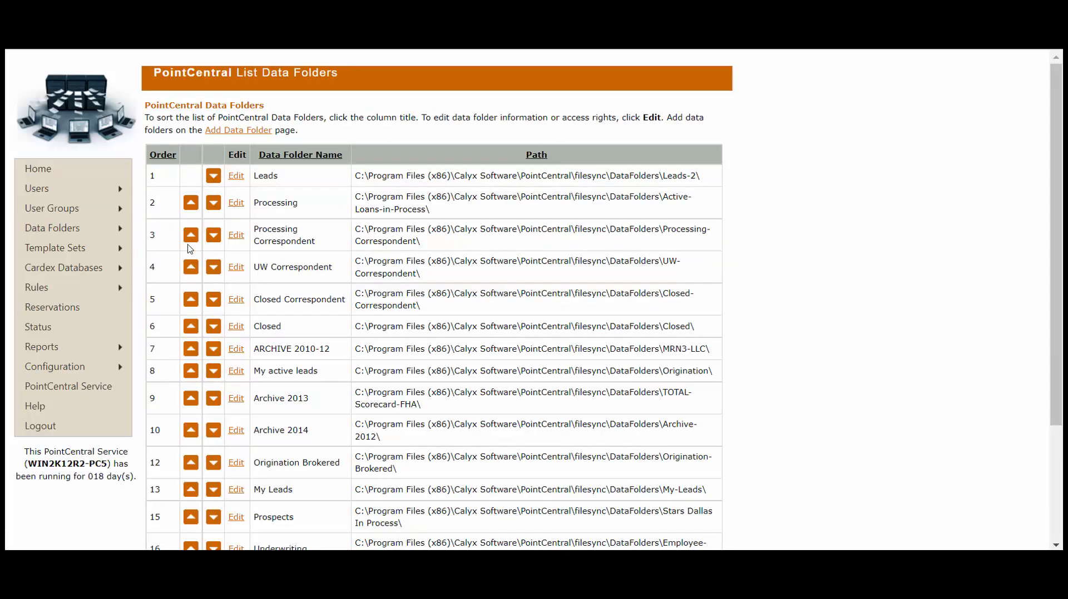
pyautogui.click(238, 176)
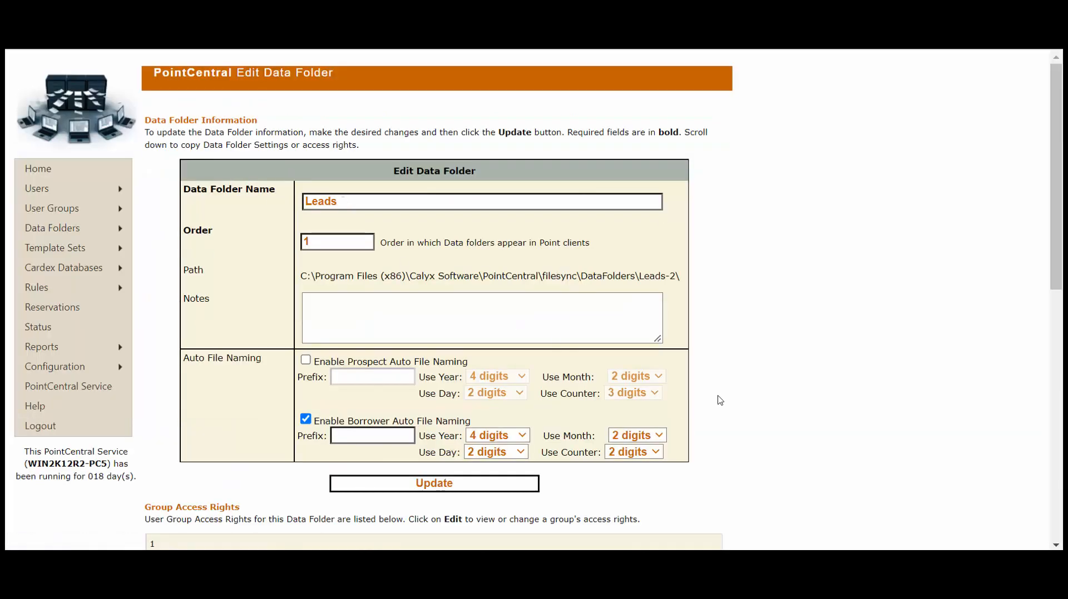
pyautogui.scroll(-2, 723, 389)
pyautogui.scroll(-2, 730, 385)
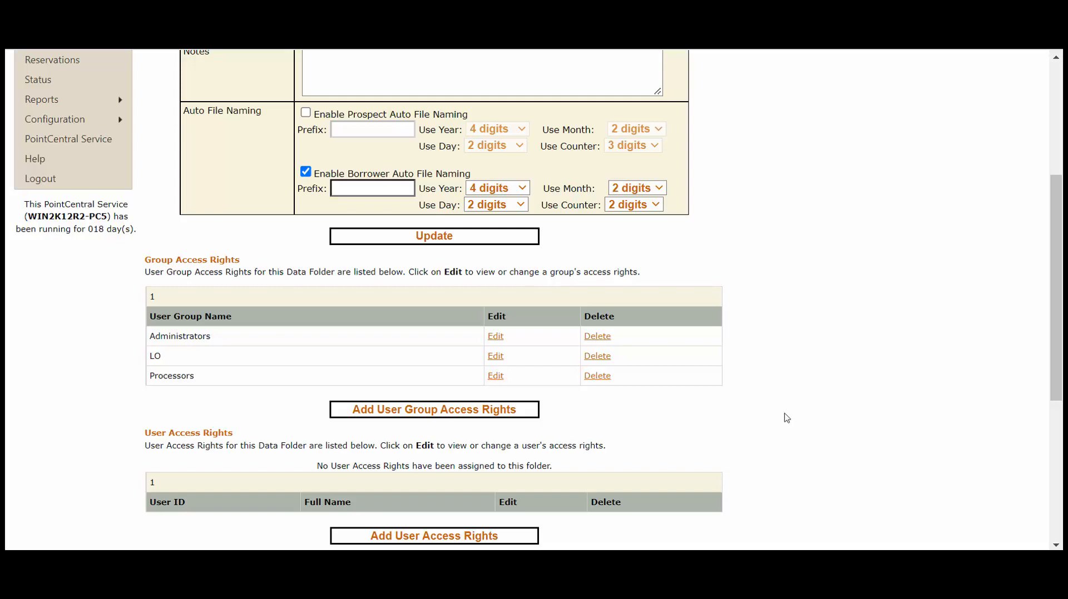
pyautogui.scroll(-1, 786, 418)
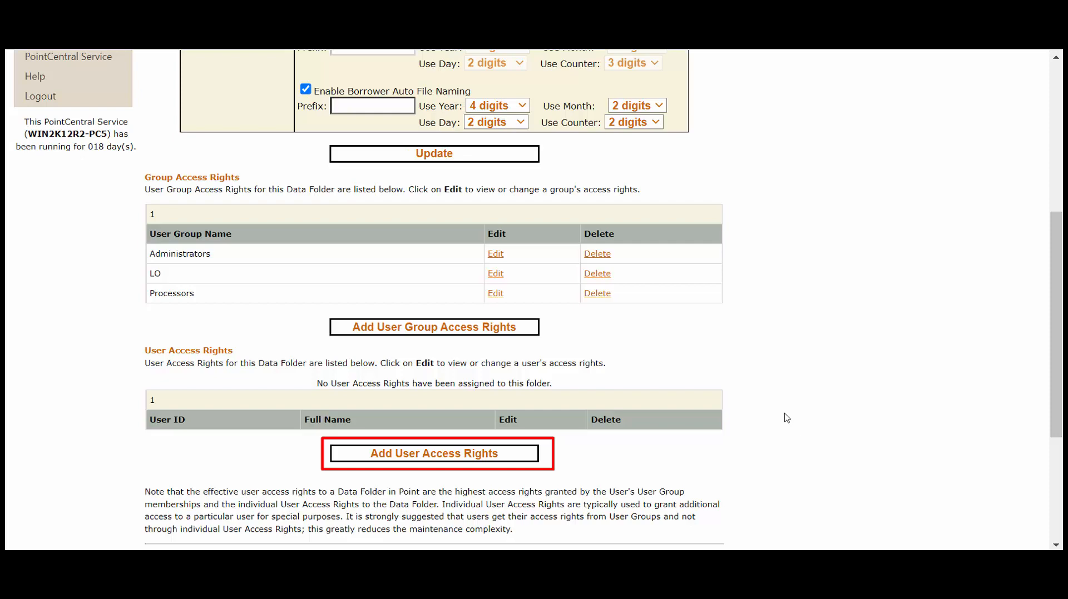
pyautogui.click(520, 455)
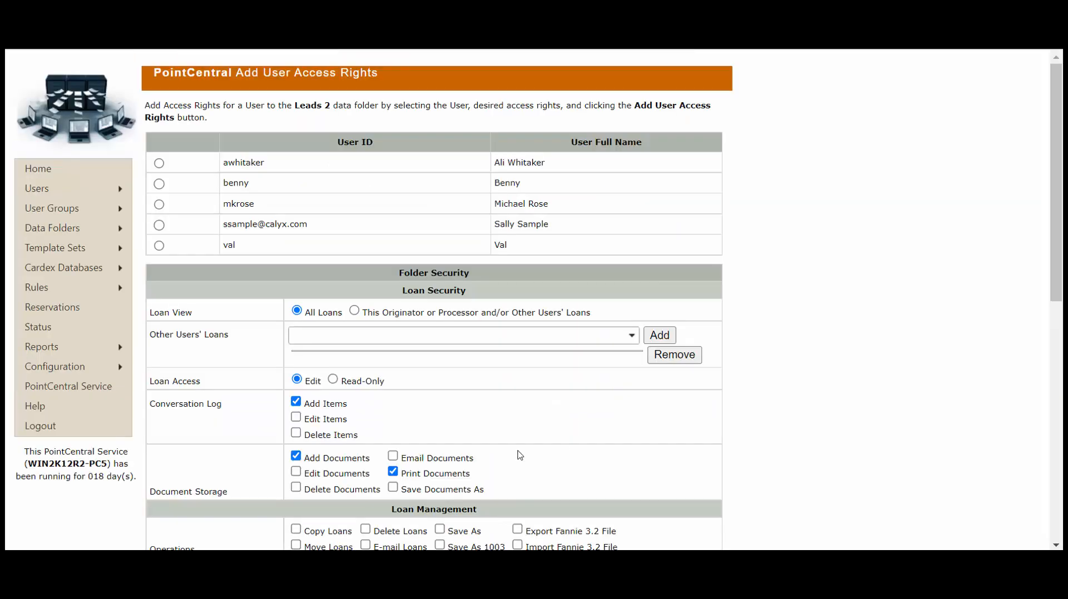
# Select the sample user and save their individual access rights on Leads 2
pyautogui.click(159, 225)
pyautogui.scroll(-3, 477, 390)
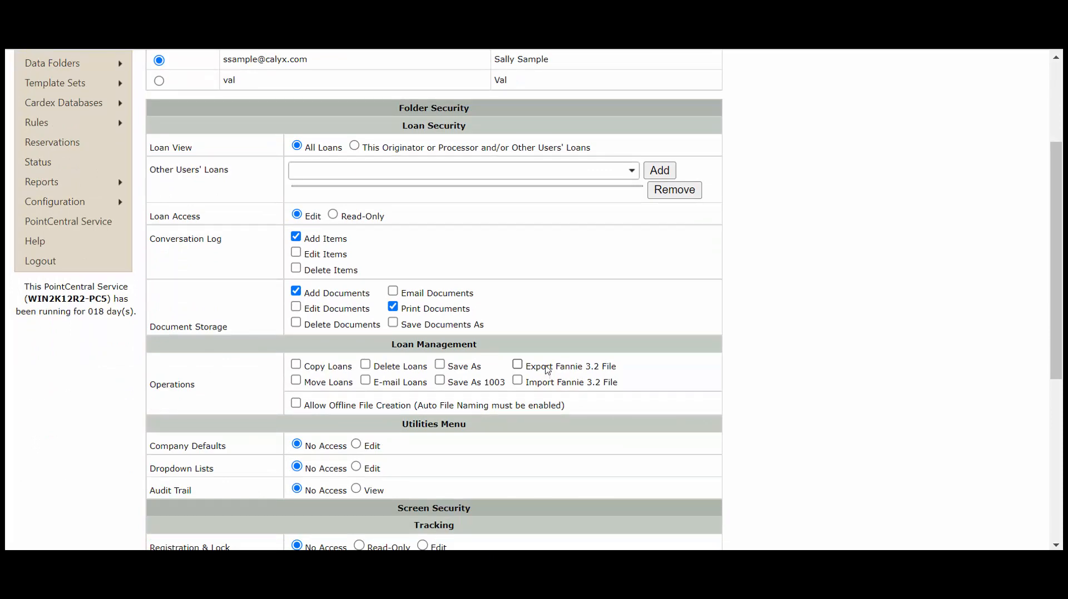
pyautogui.moveTo(94, 62)
pyautogui.scroll(-6, 1001, 389)
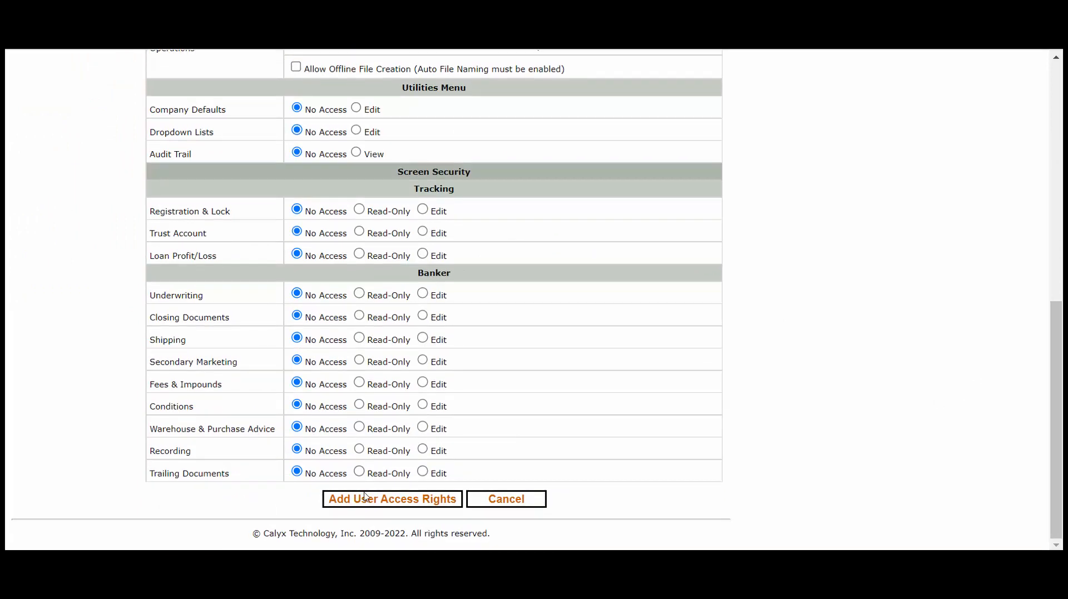
pyautogui.click(369, 498)
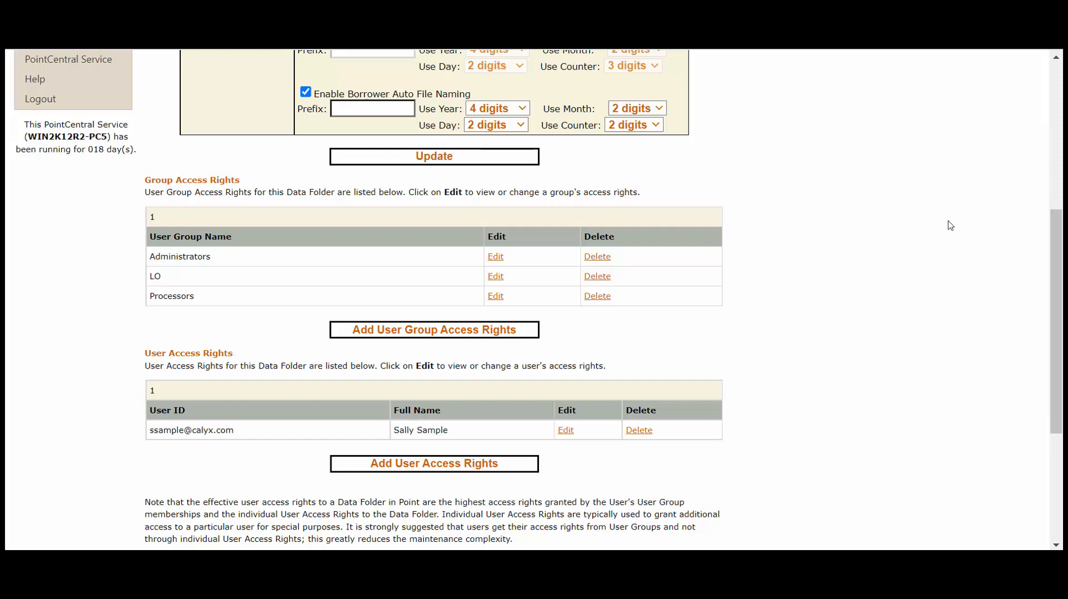
# Review Leads 2's user access rights and bring up the Data Folders submenu
pyautogui.scroll(6, 950, 225)
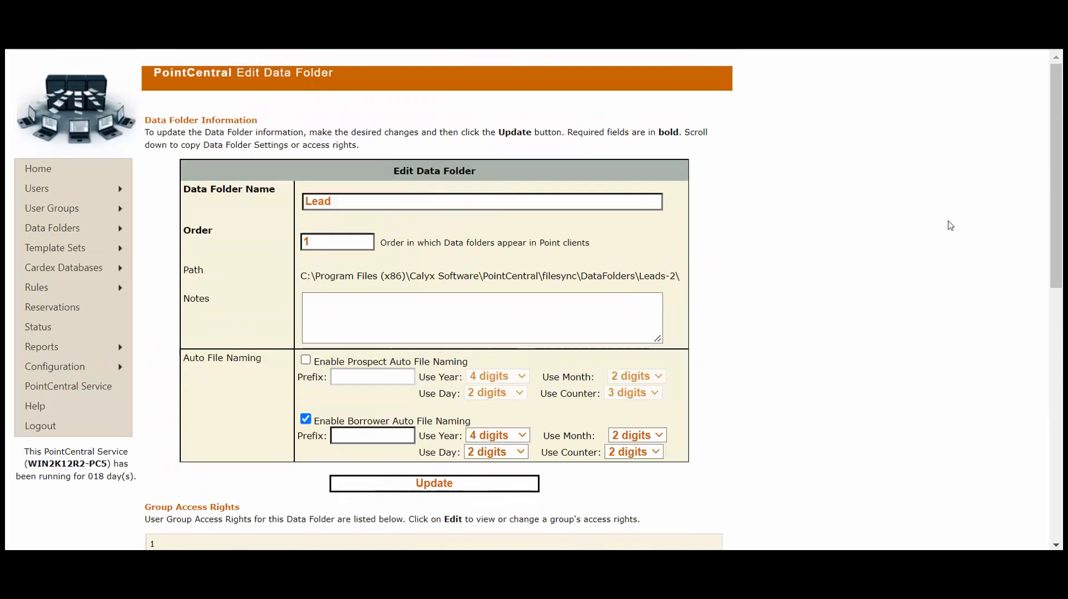
pyautogui.moveTo(95, 230)
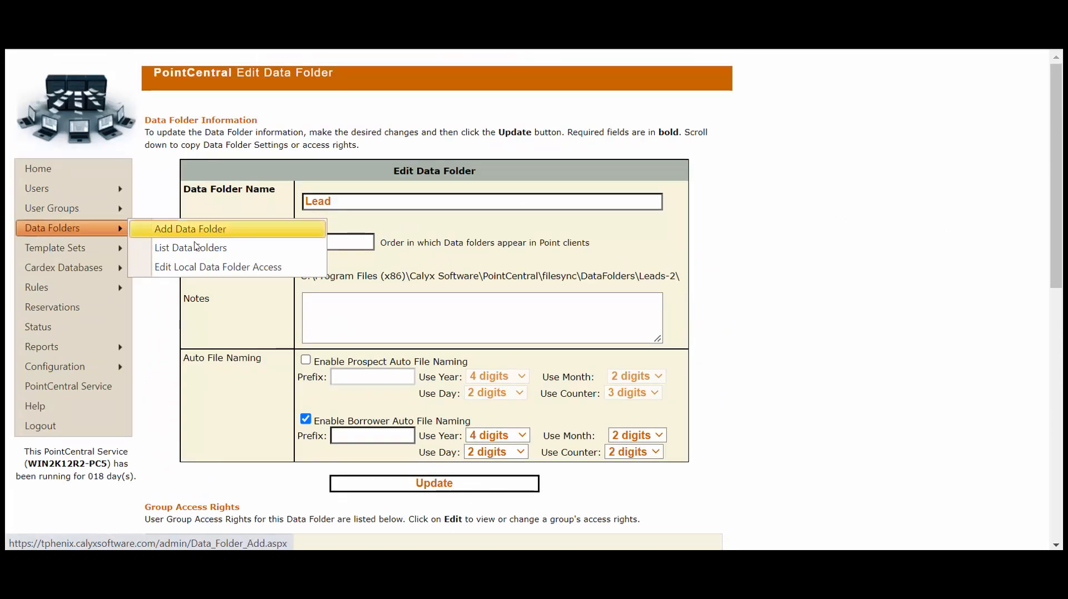
# List all data folders and scroll down the page
pyautogui.click(276, 251)
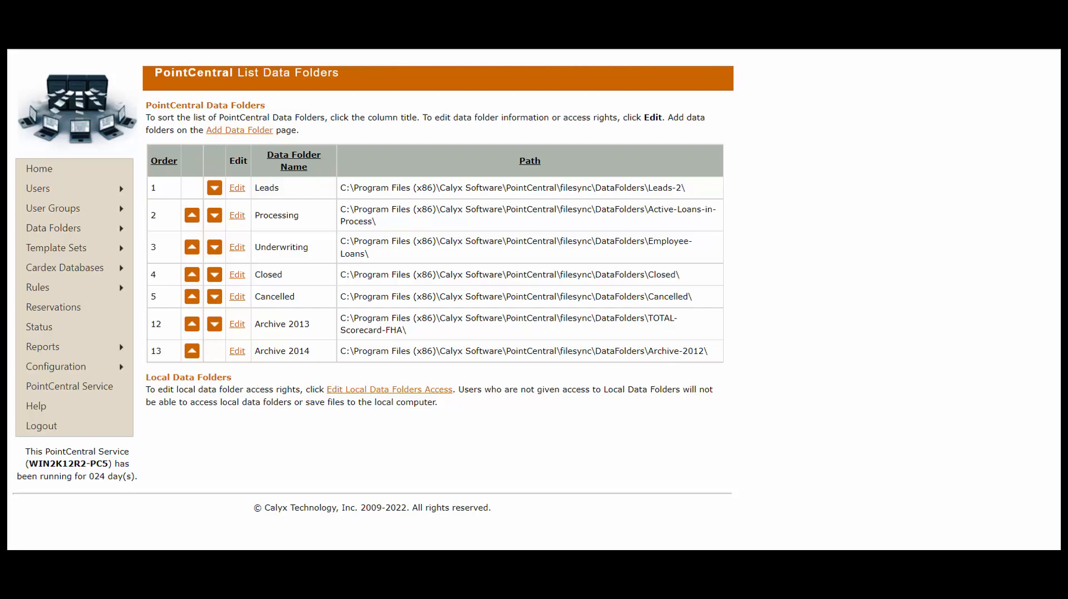
pyautogui.scroll(-10, 888, 245)
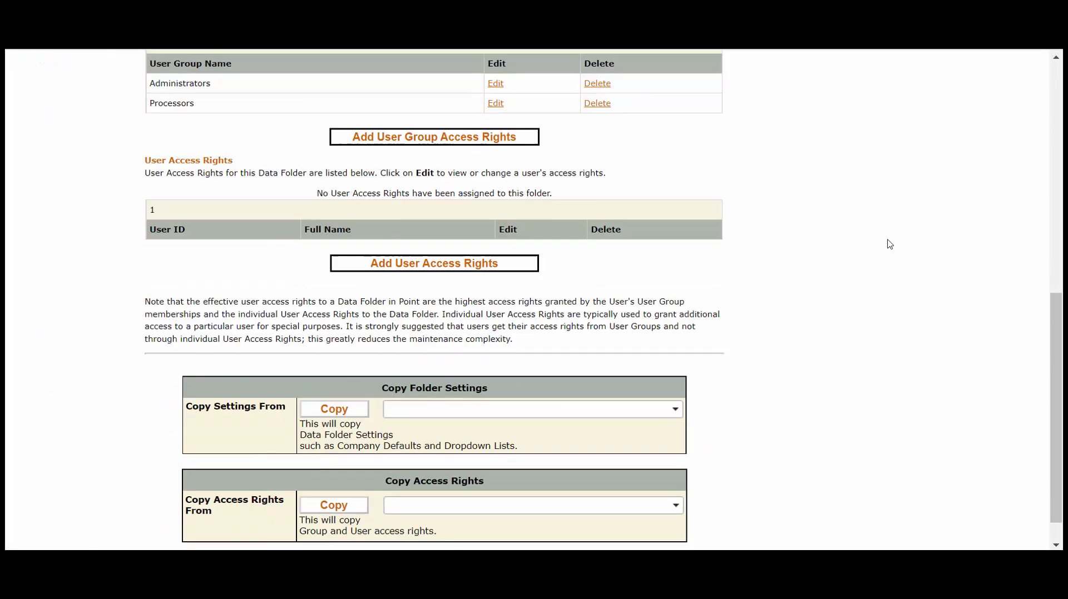
pyautogui.scroll(-1, 889, 244)
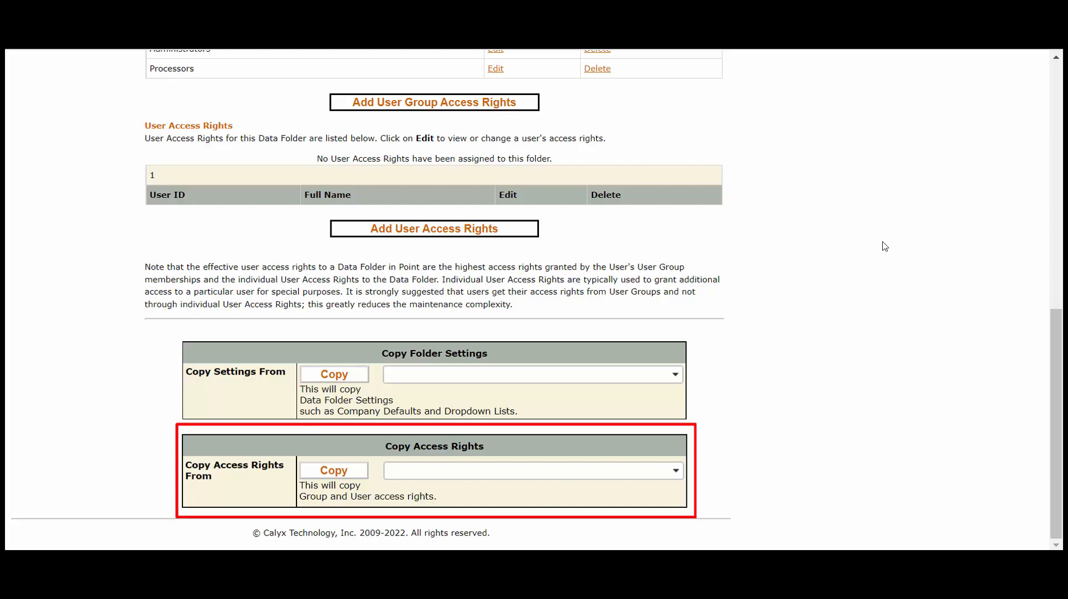
# Copy access rights from the Leads folder into Processing, confirming the overwrite of existing rights
pyautogui.click(678, 471)
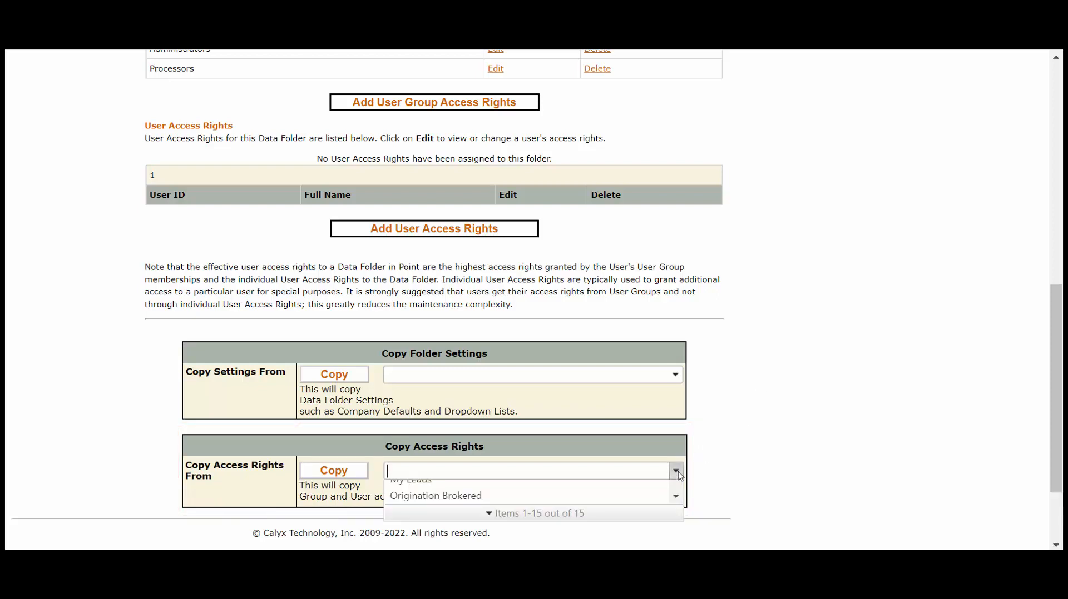
pyautogui.scroll(-5, 674, 487)
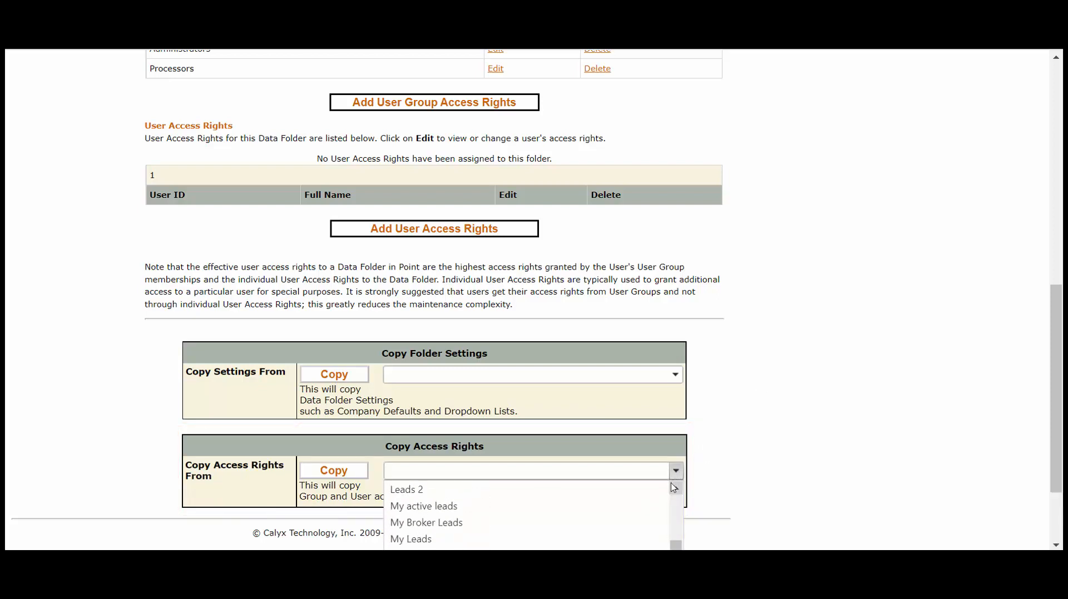
pyautogui.click(630, 490)
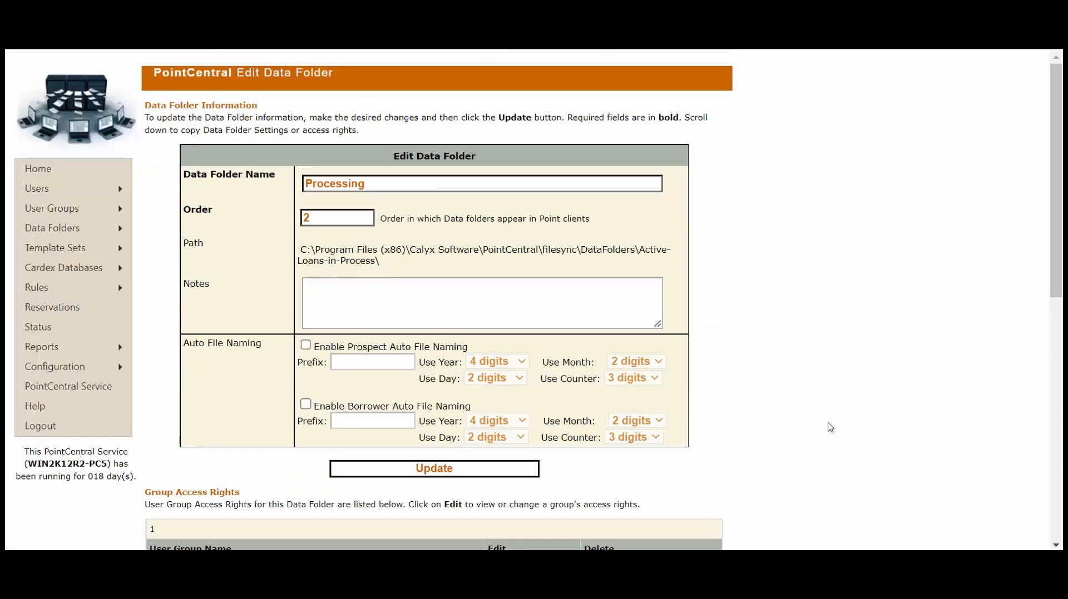
pyautogui.scroll(-10, 828, 427)
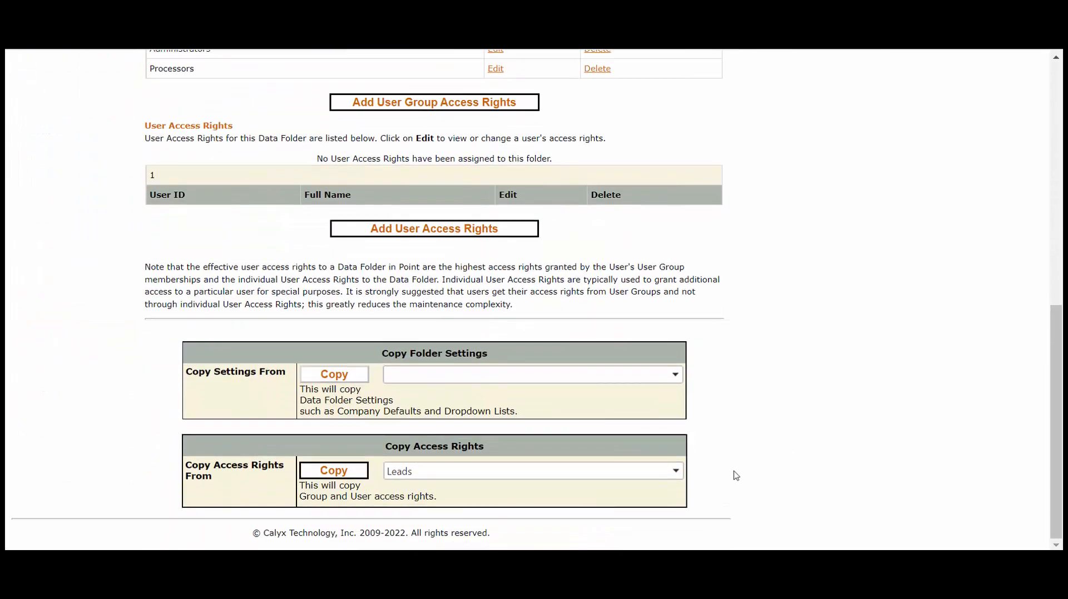
pyautogui.click(333, 471)
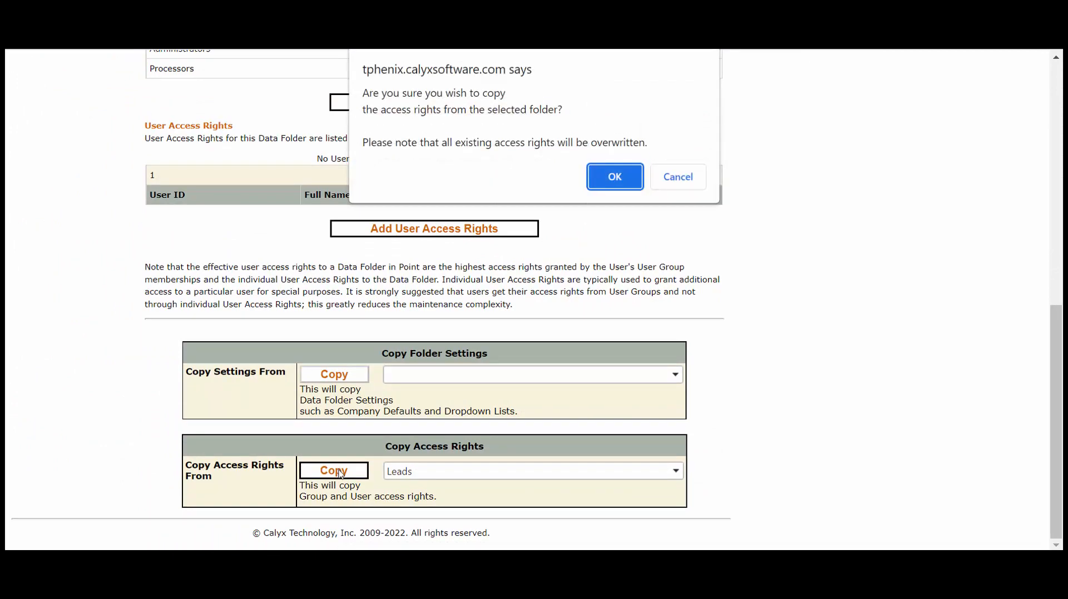
pyautogui.click(614, 176)
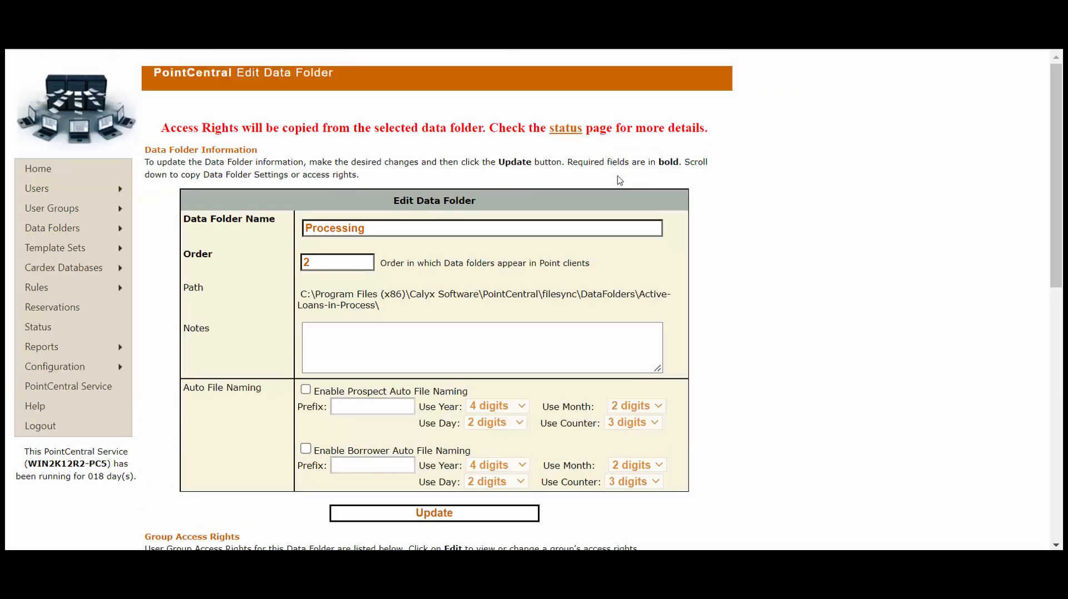